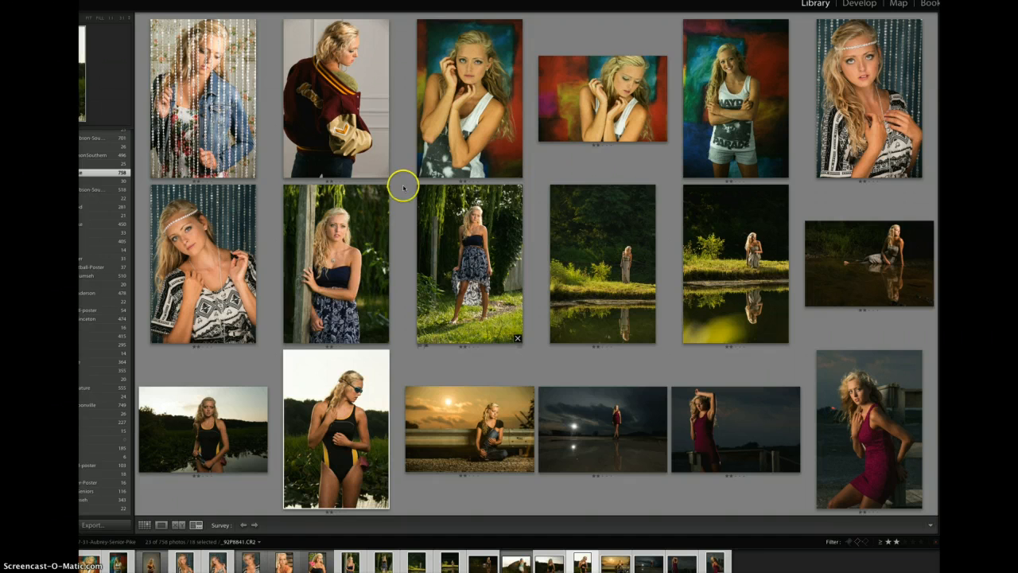
# Step: Open the export settings for the selected photos to review the PSD to edit preset, and close them without exporting
pyautogui.click(107, 525)
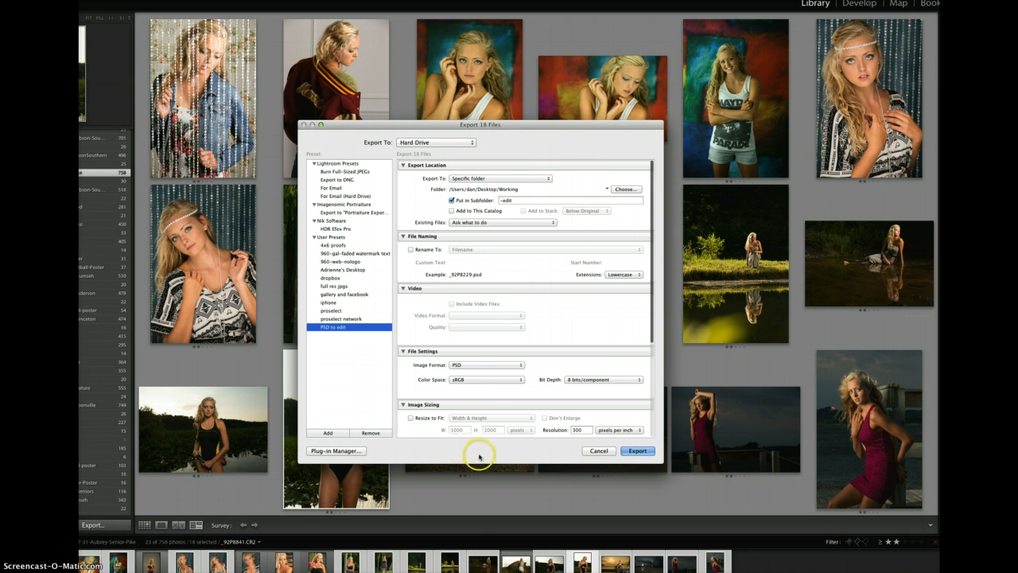
pyautogui.click(598, 450)
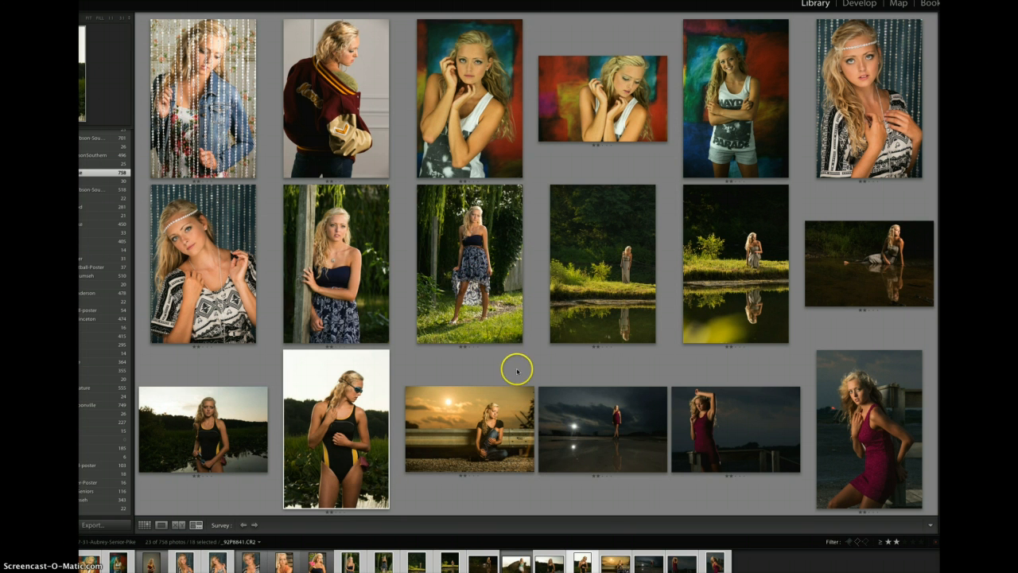
# Step: Switch to Adobe Photoshop CS6 and adjust its window to fit the screen
pyautogui.press('super+Tab')
pyautogui.press('super+Tab')
pyautogui.press('super+Tab')
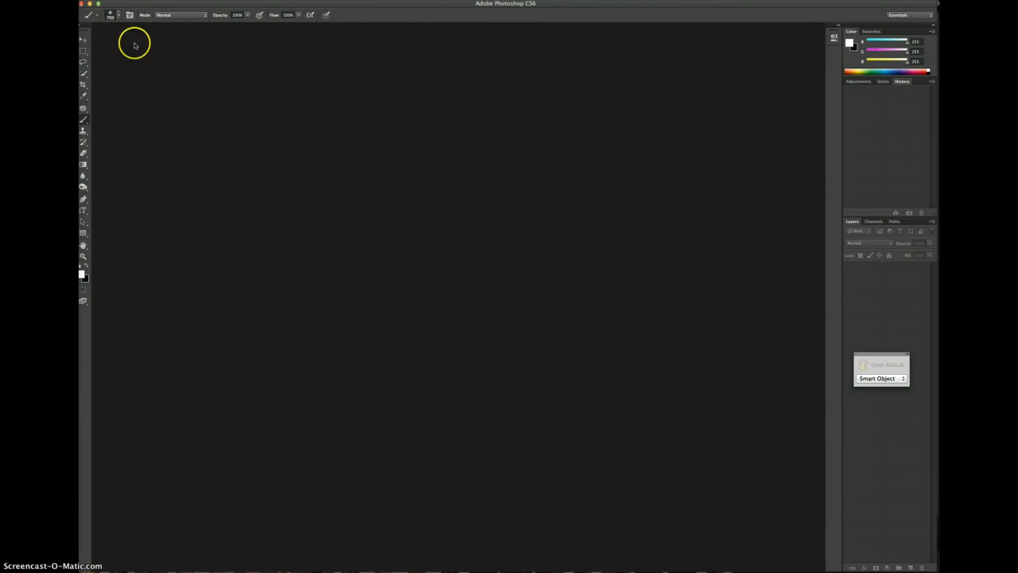
pyautogui.doubleClick(448, 6)
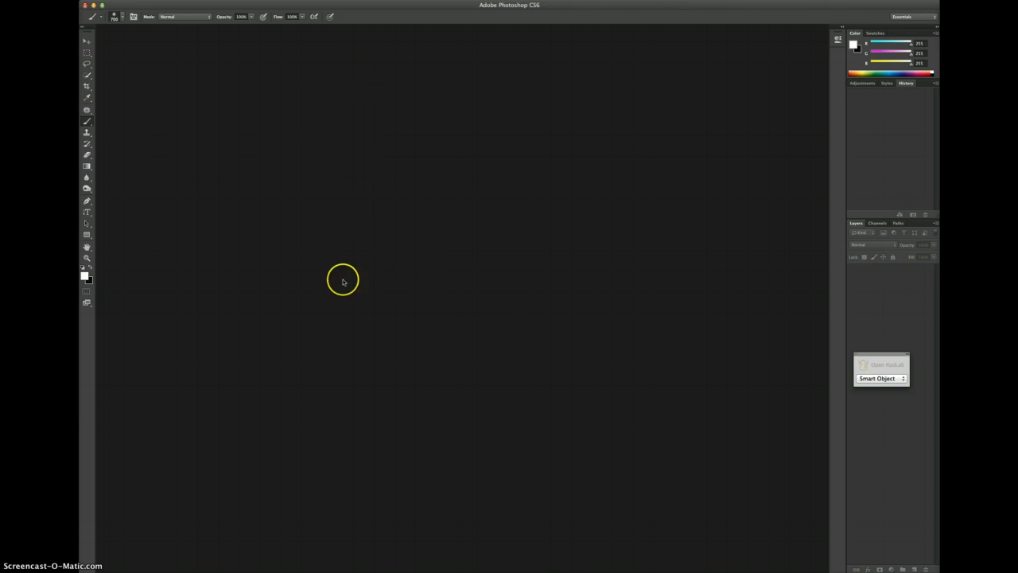
# Step: Switch to the browser to view the MikeD's Tools for Photoshoppers page, and return to Photoshop
pyautogui.press('super+Tab')
pyautogui.press('super+Tab')
pyautogui.press('super+Tab')
pyautogui.press('super+Tab')
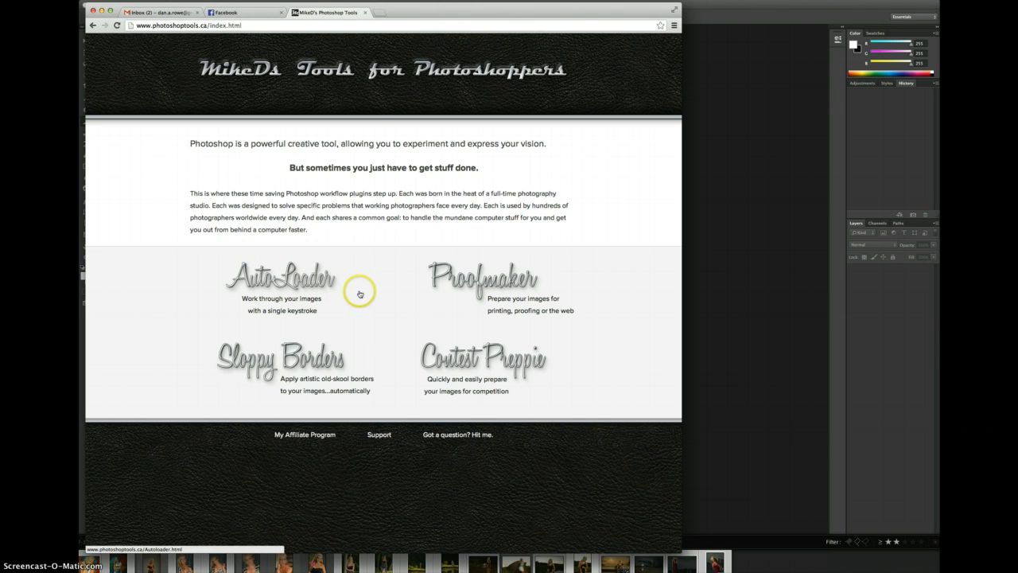
pyautogui.click(735, 151)
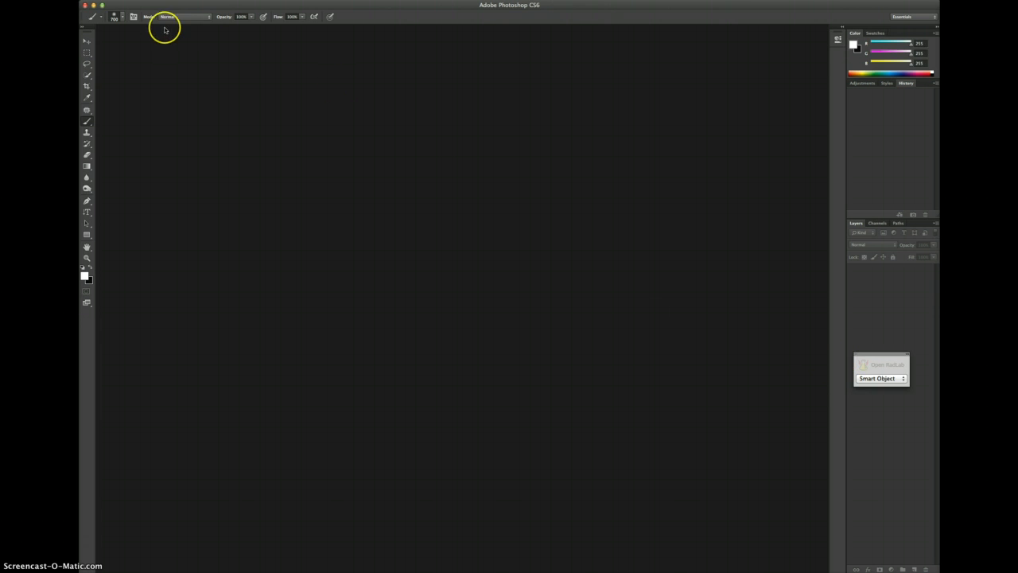
# Step: Configure AutoLoader Set to save files in the source folder, and save its settings
pyautogui.click(80, 1)
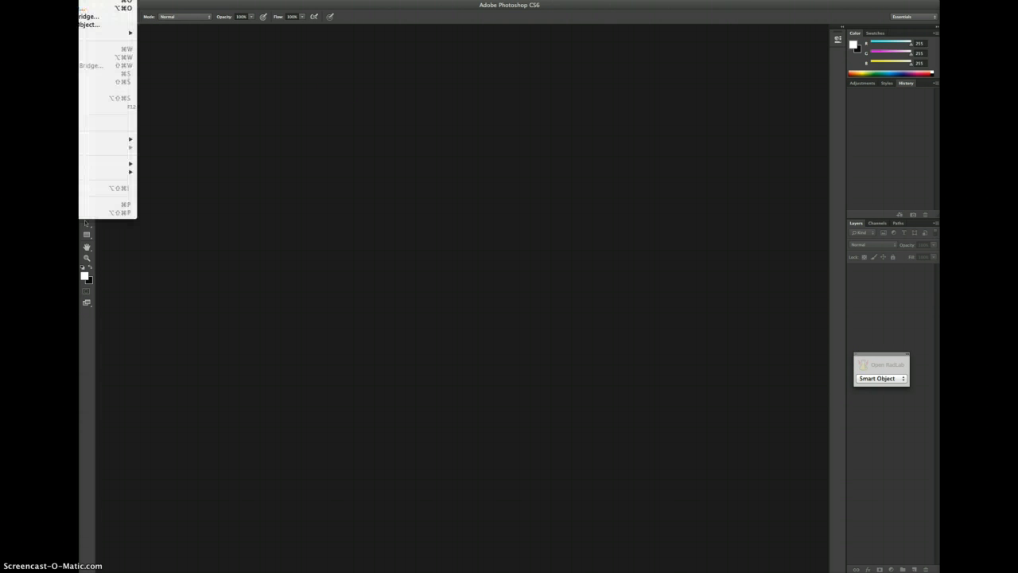
pyautogui.moveTo(89, 164)
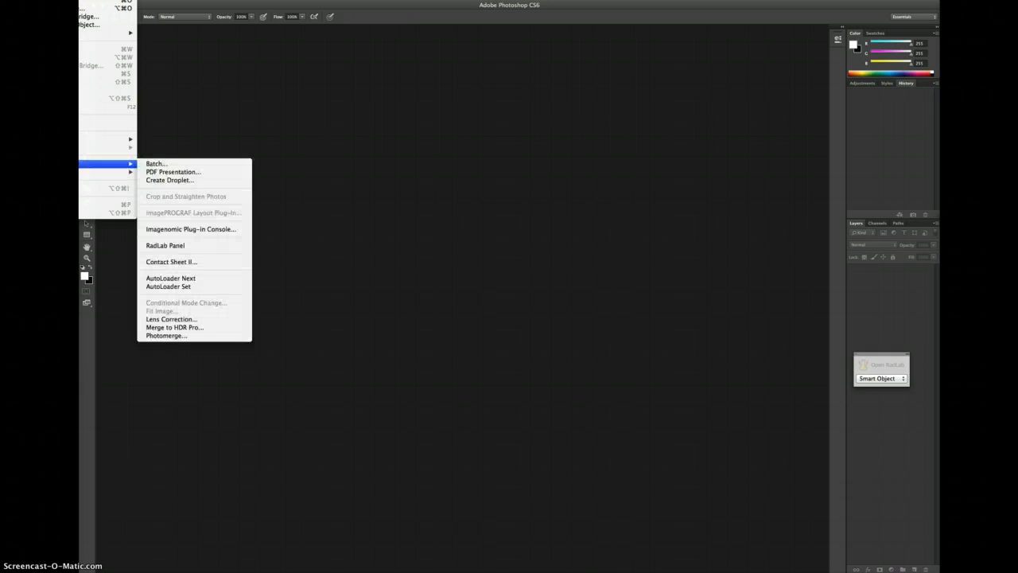
pyautogui.click(169, 286)
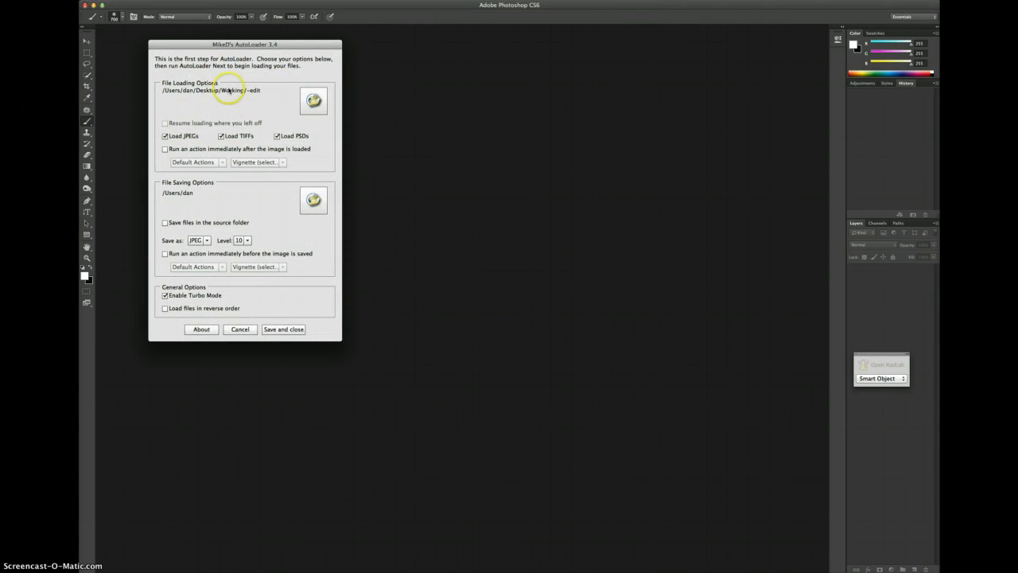
pyautogui.click(165, 223)
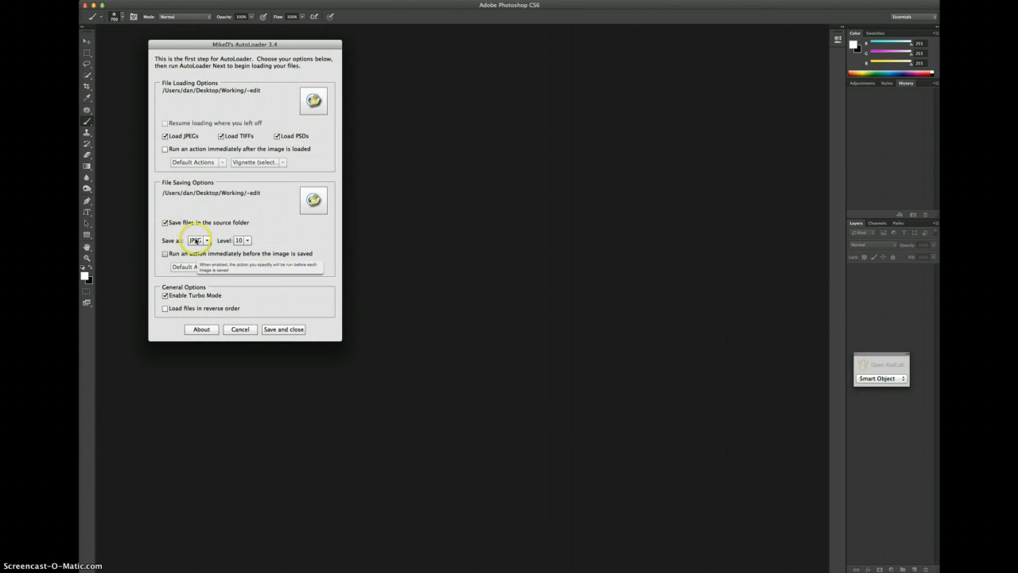
pyautogui.click(287, 330)
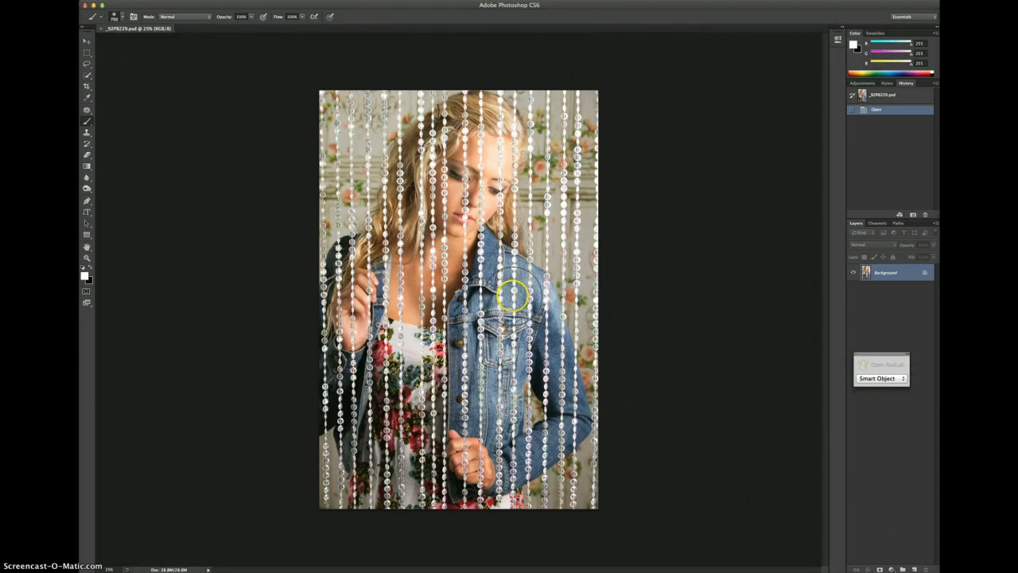
# Step: Remove the blemishes beside the corner of the mouth and on the shaded cheek with the Patch tool
pyautogui.moveTo(356, 285); pyautogui.dragTo(354, 286)
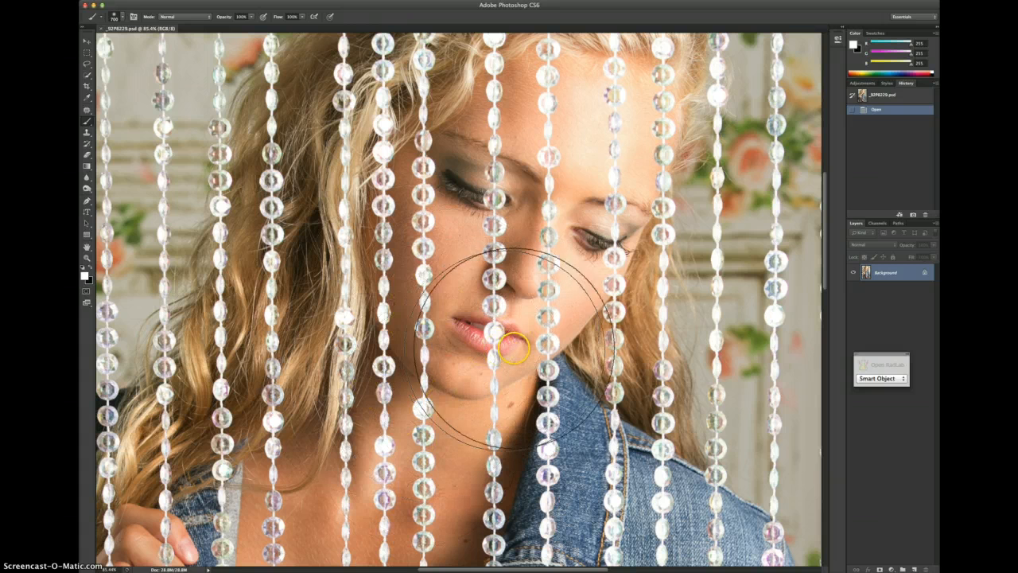
pyautogui.press('j')
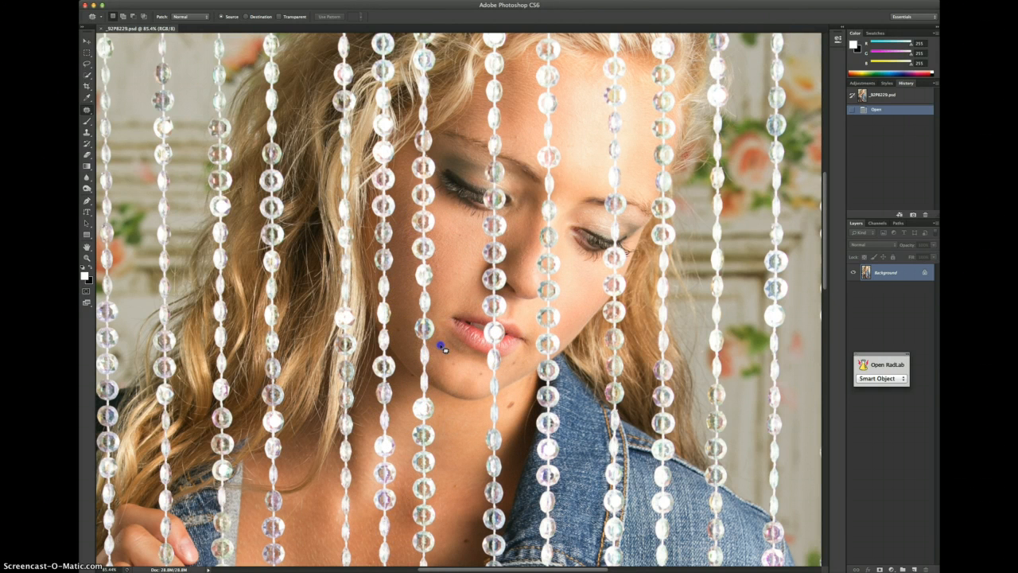
pyautogui.moveTo(441, 345)
pyautogui.mouseDown()
pyautogui.moveTo(439, 360)
pyautogui.moveTo(445, 340)
pyautogui.mouseUp()
pyautogui.press('super+d')
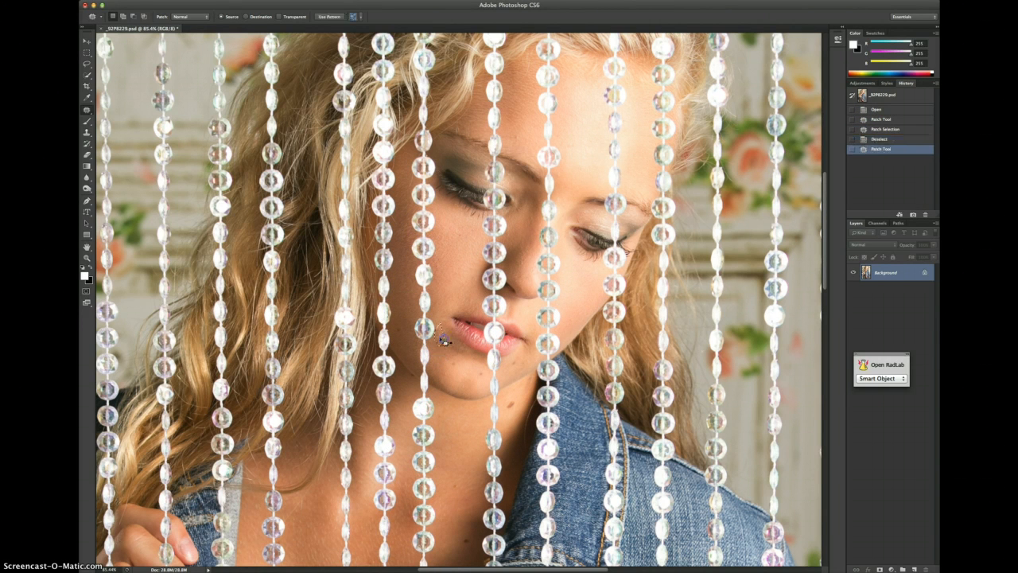
pyautogui.moveTo(454, 269); pyautogui.dragTo(452, 255)
pyautogui.click(452, 253)
pyautogui.click(452, 253)
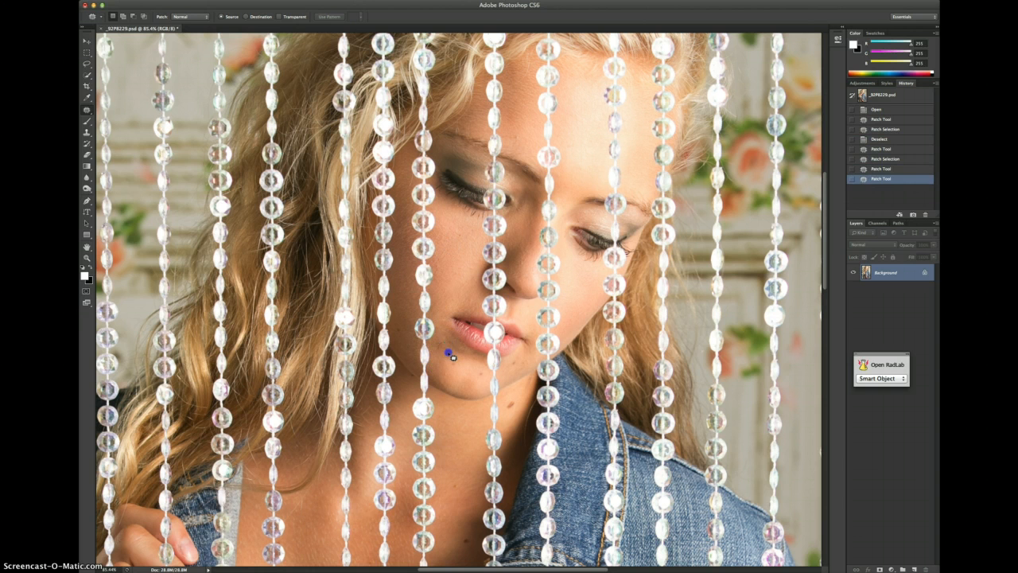
pyautogui.moveTo(447, 351); pyautogui.dragTo(451, 358)
pyautogui.moveTo(446, 291); pyautogui.dragTo(450, 274)
pyautogui.click(551, 219)
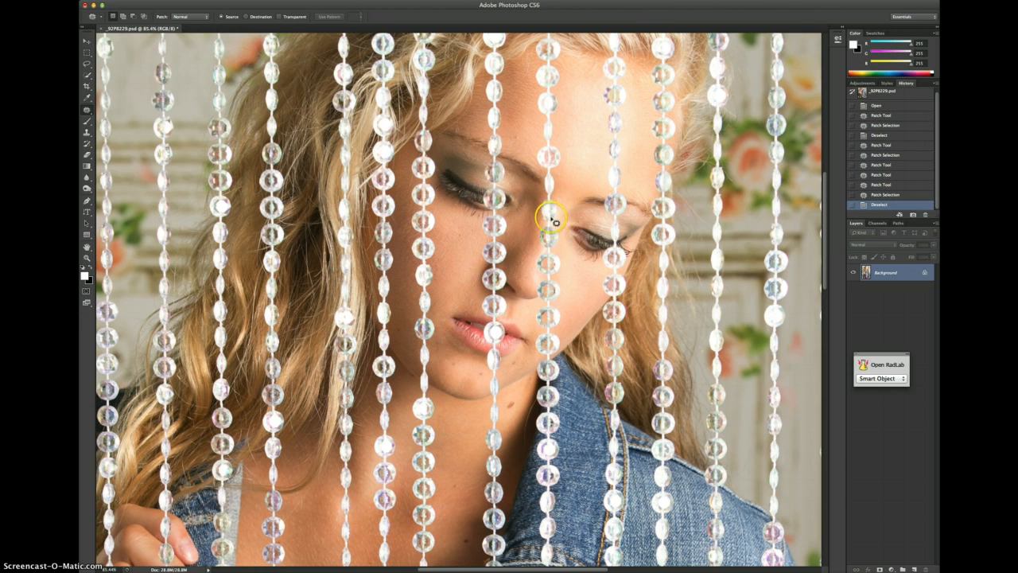
# Step: Patch the blemishes on the forehead above the eyebrow and on the cheek under the eye
pyautogui.moveTo(523, 138); pyautogui.dragTo(530, 130)
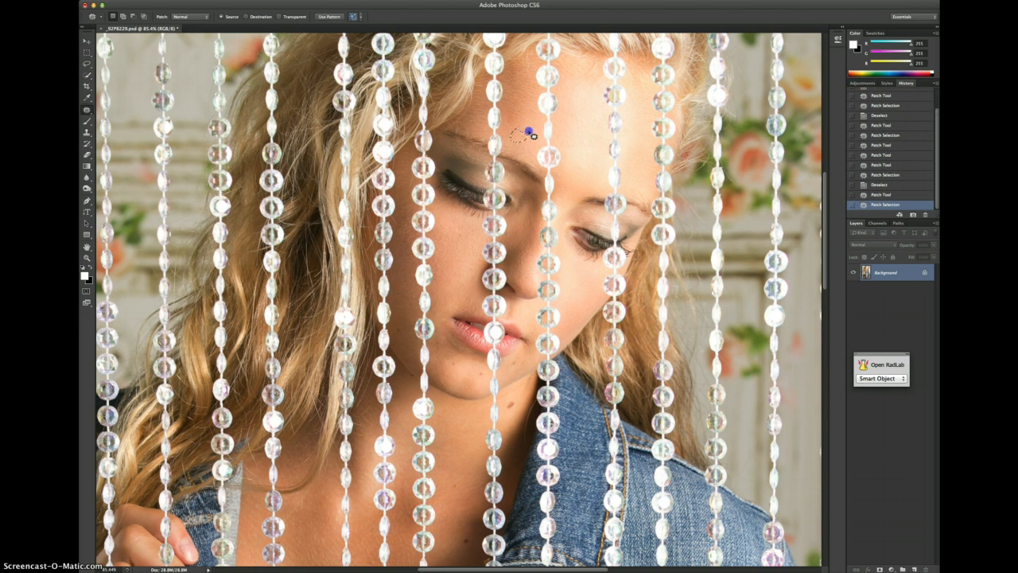
pyautogui.moveTo(467, 228); pyautogui.dragTo(465, 250)
pyautogui.click(513, 189)
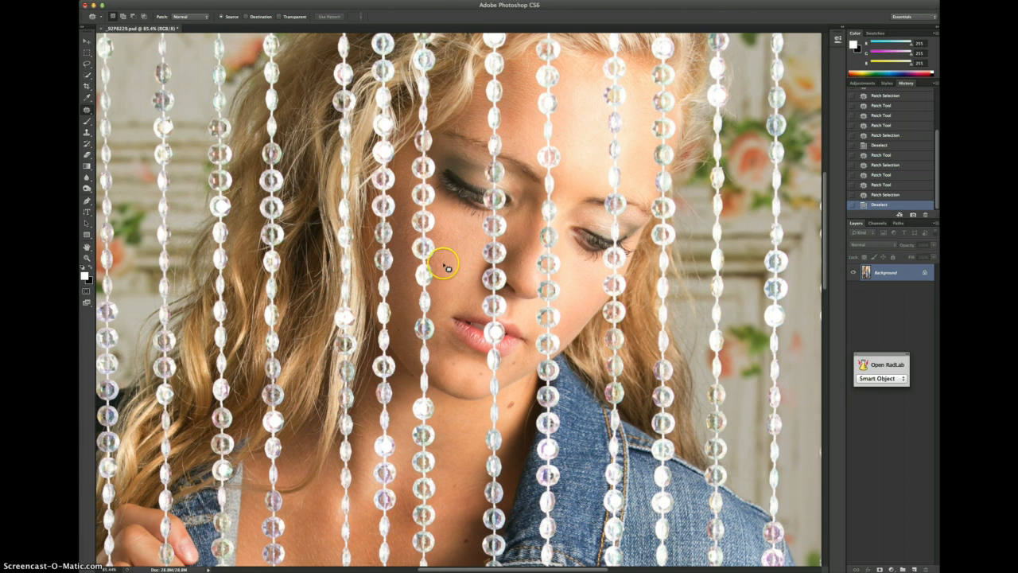
# Step: Apply the Imagenomic Portraiture filter with the Smoothing: High preset, output to a new layer with a transparency mask
pyautogui.press('super+0')
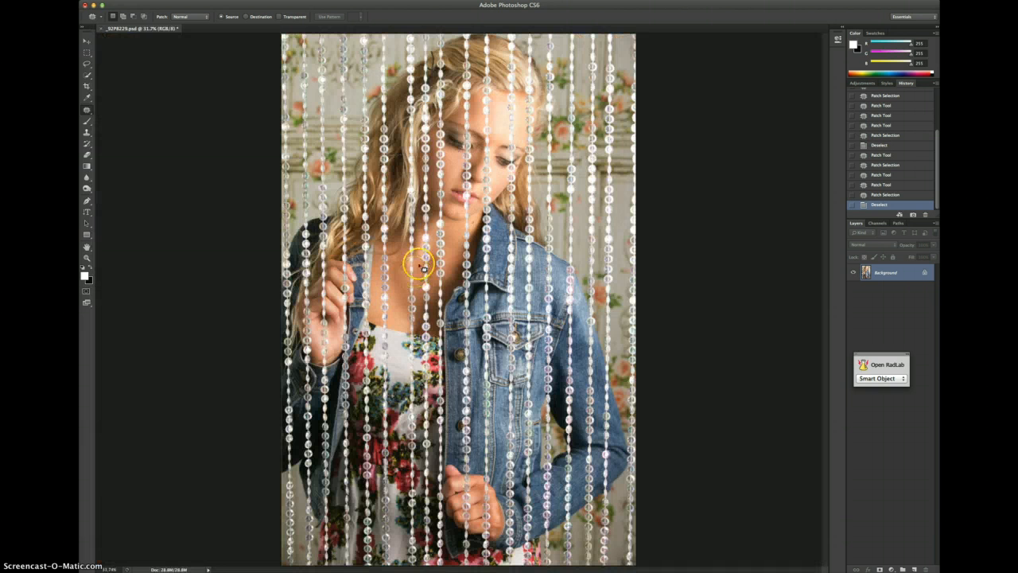
pyautogui.click(167, 0)
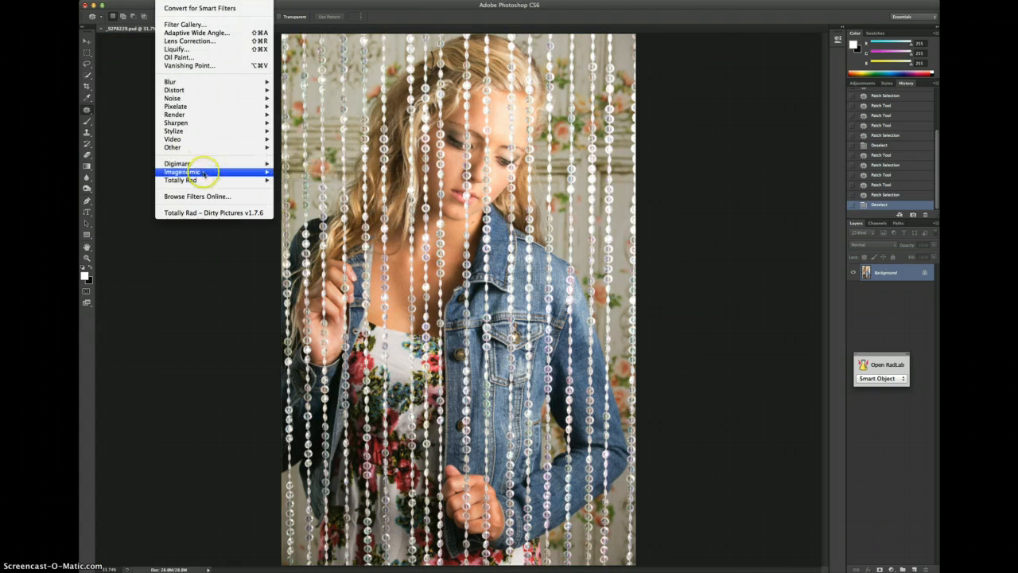
pyautogui.moveTo(209, 172)
pyautogui.click(320, 167)
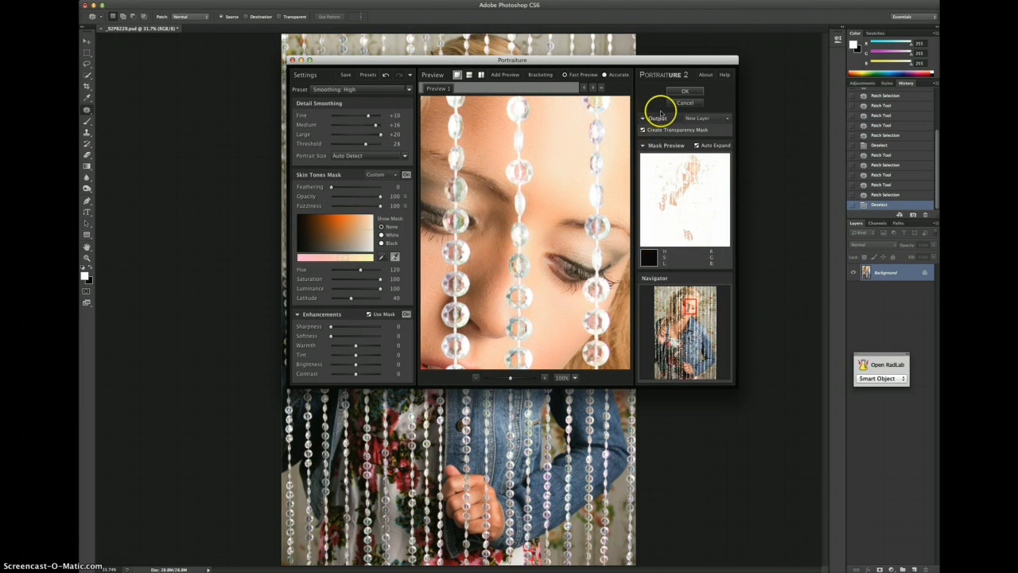
pyautogui.click(683, 91)
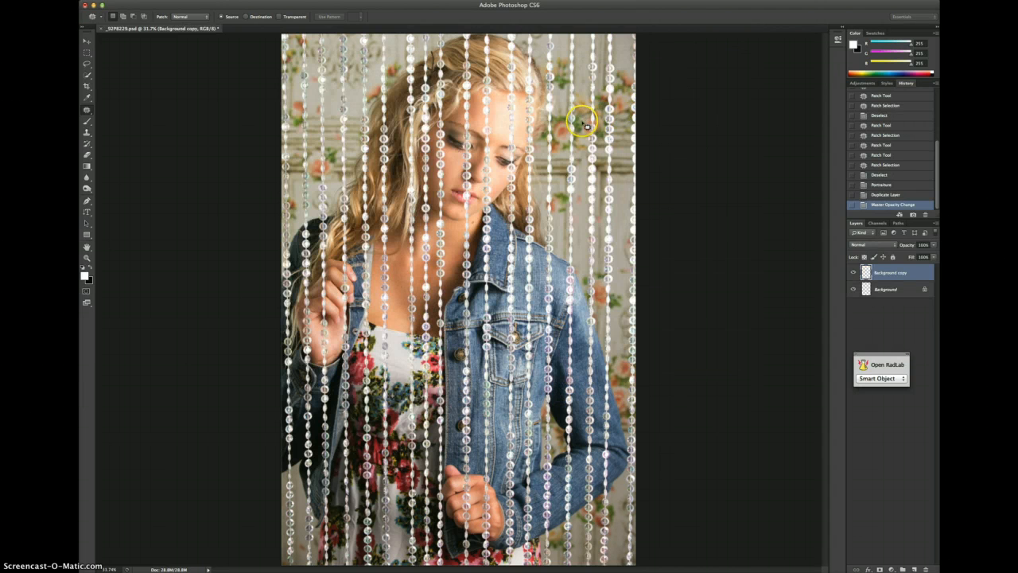
# Step: Apply Portraiture again to the Background layer, sampling the skin tone beside the mouth for the skin mask
pyautogui.click(169, 1)
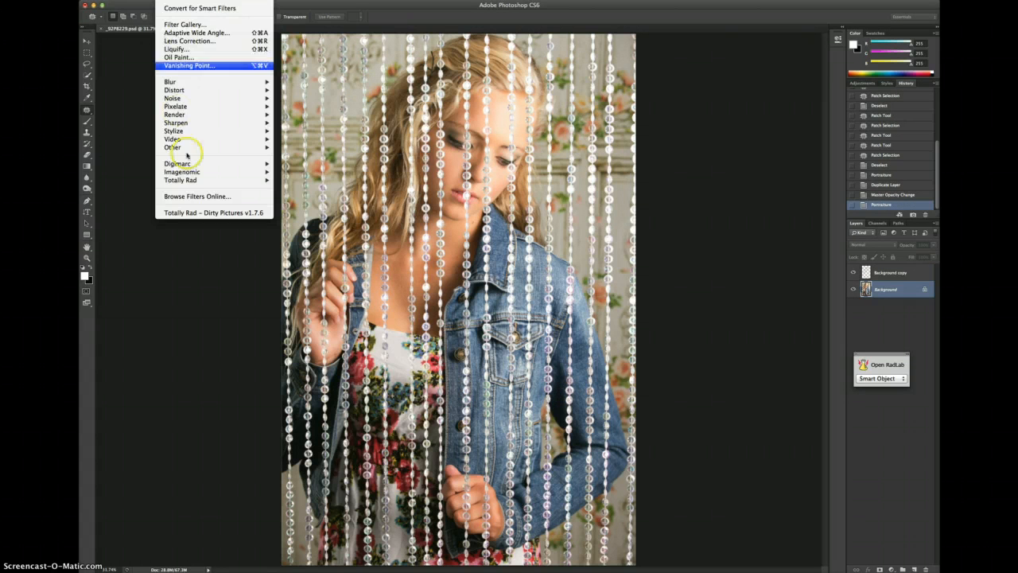
pyautogui.click(325, 165)
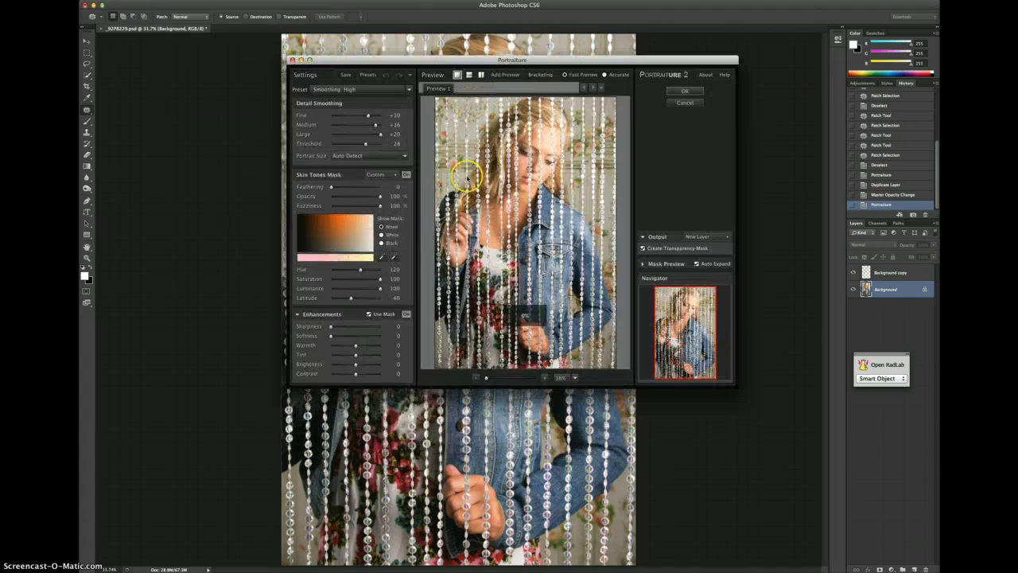
pyautogui.click(506, 183)
pyautogui.click(395, 256)
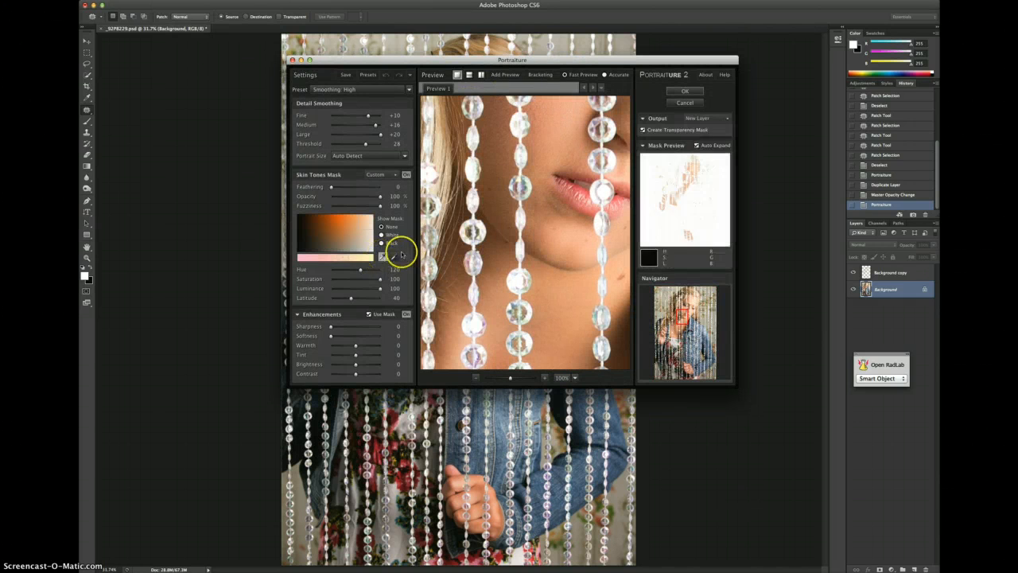
pyautogui.click(505, 191)
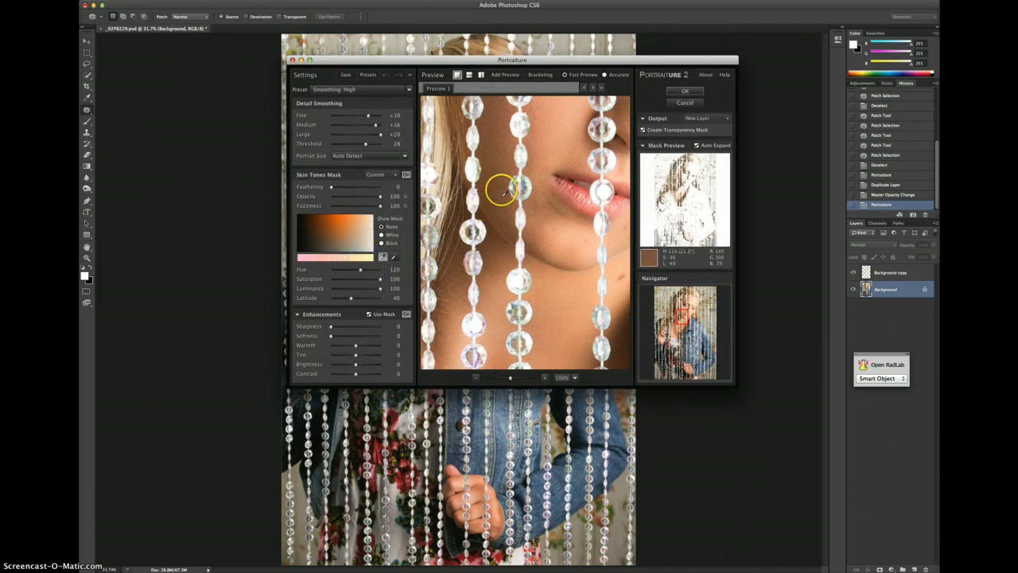
pyautogui.click(688, 90)
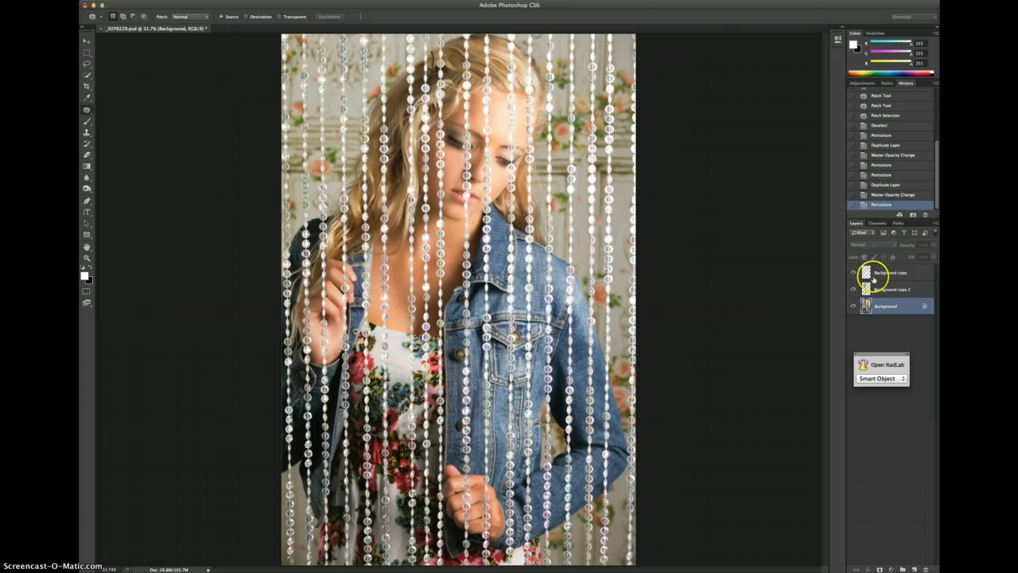
# Step: Merge the two Portraiture smoothing layers, Background copy and Background copy 2, into one layer
pyautogui.click(877, 275)
pyautogui.keyDown('shift'); pyautogui.click(877, 290); pyautogui.keyUp('shift')
pyautogui.press('super+e')
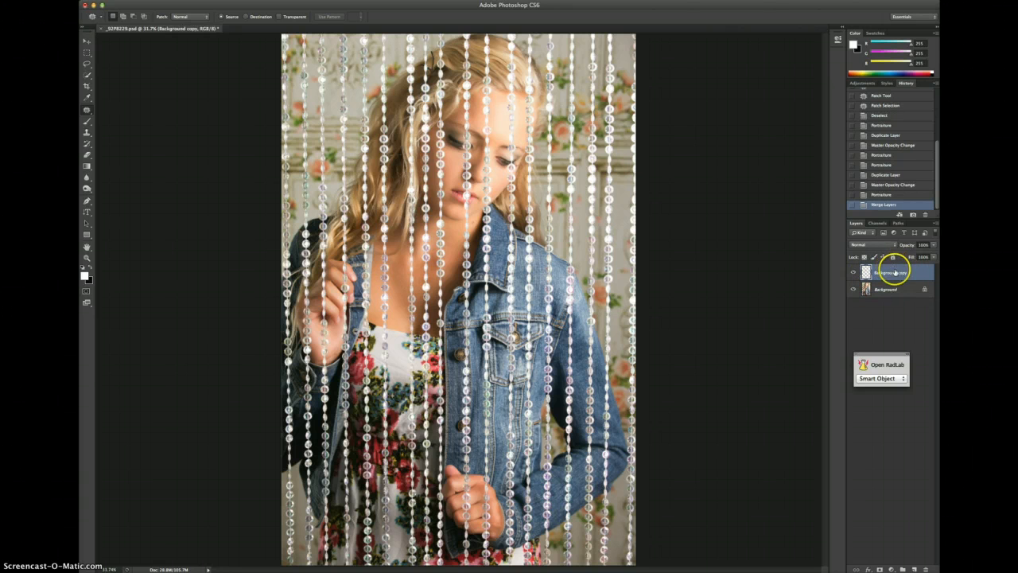
# Step: Lower the merged smoothing layer's fill to about 71% and toggle its visibility to compare the skin before and after
pyautogui.moveTo(906, 258); pyautogui.dragTo(895, 258)
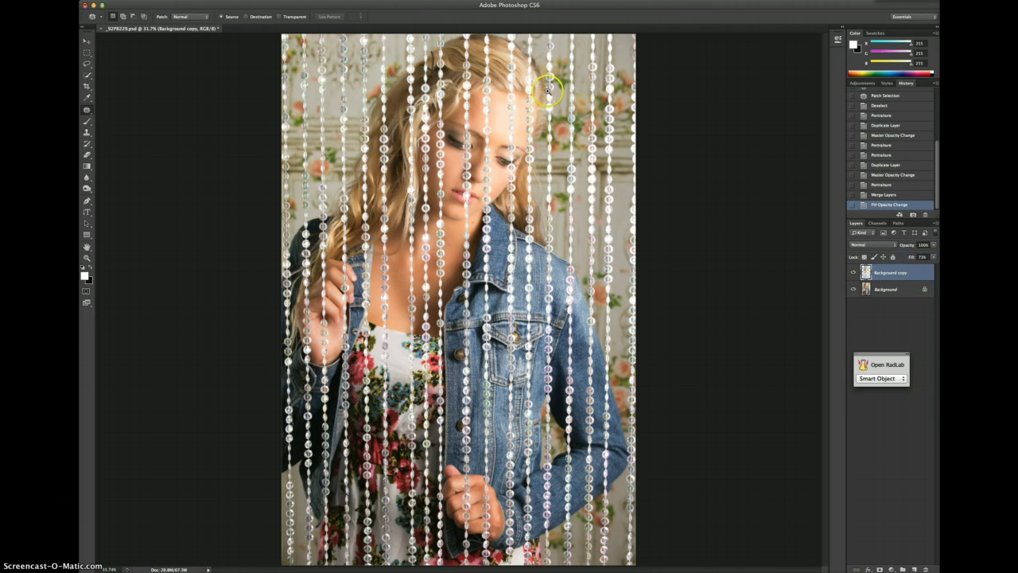
pyautogui.scroll(5, 455, 117)
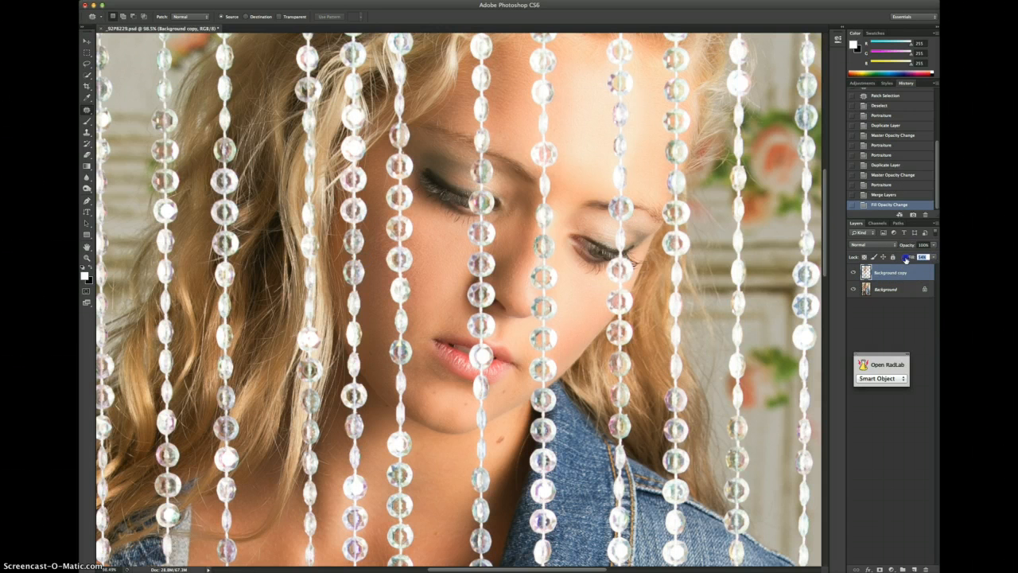
pyautogui.click(853, 273)
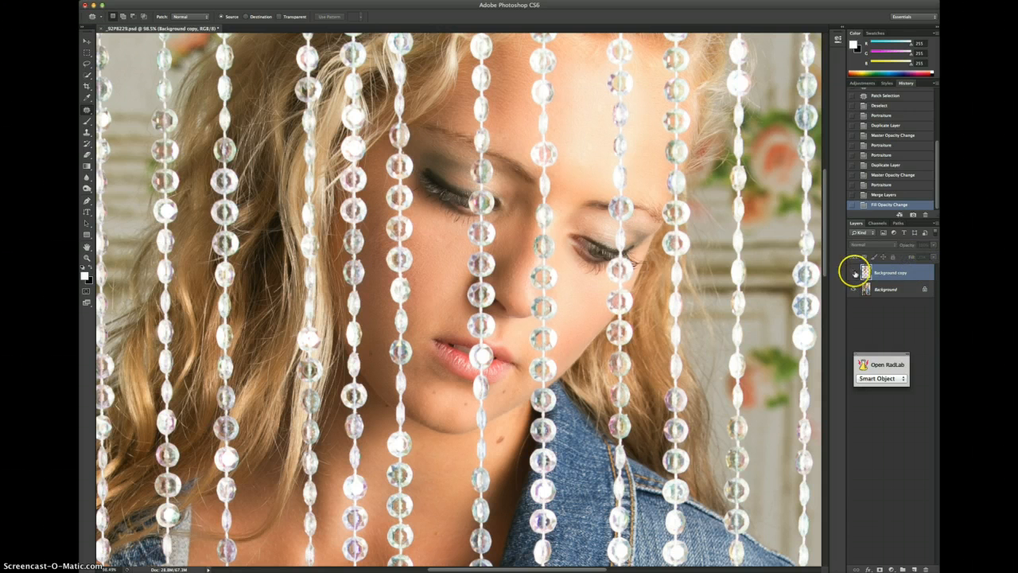
pyautogui.click(854, 273)
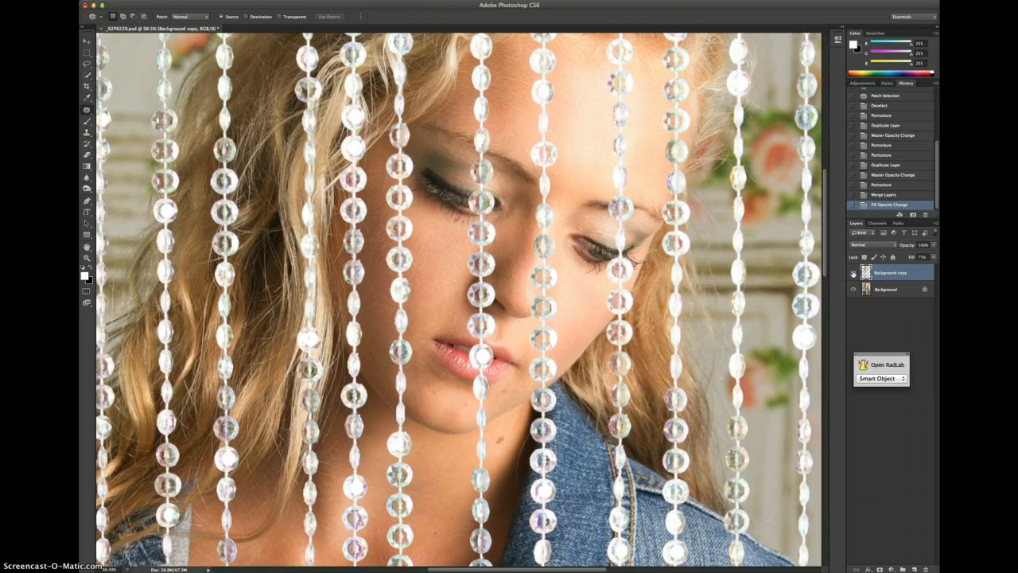
# Step: Open RadLab on the photo and add the Flare Up | Faded style to the recipe
pyautogui.press('super+minus')
pyautogui.press('super+minus')
pyautogui.press('super+minus')
pyautogui.press('super+minus')
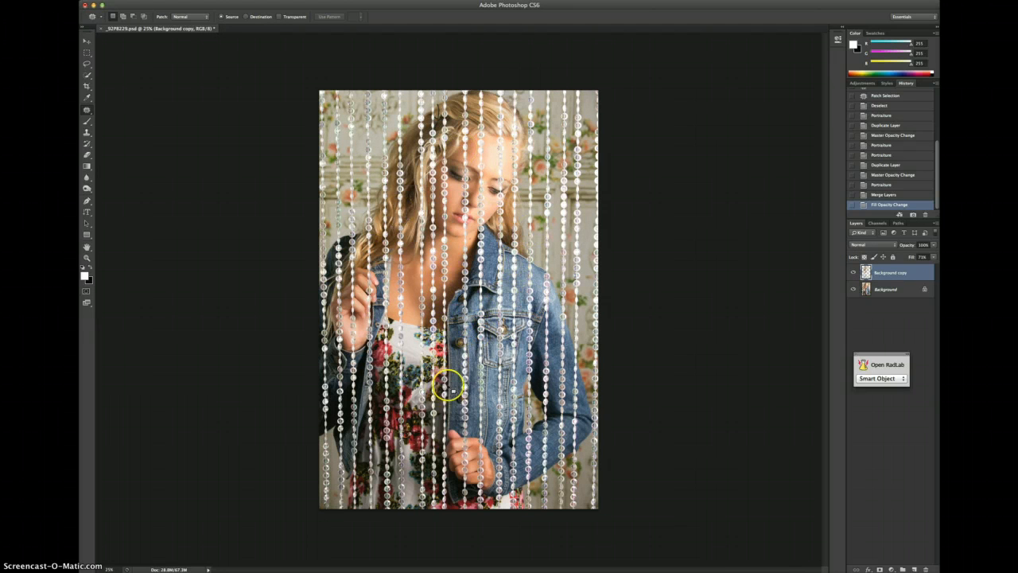
pyautogui.click(883, 367)
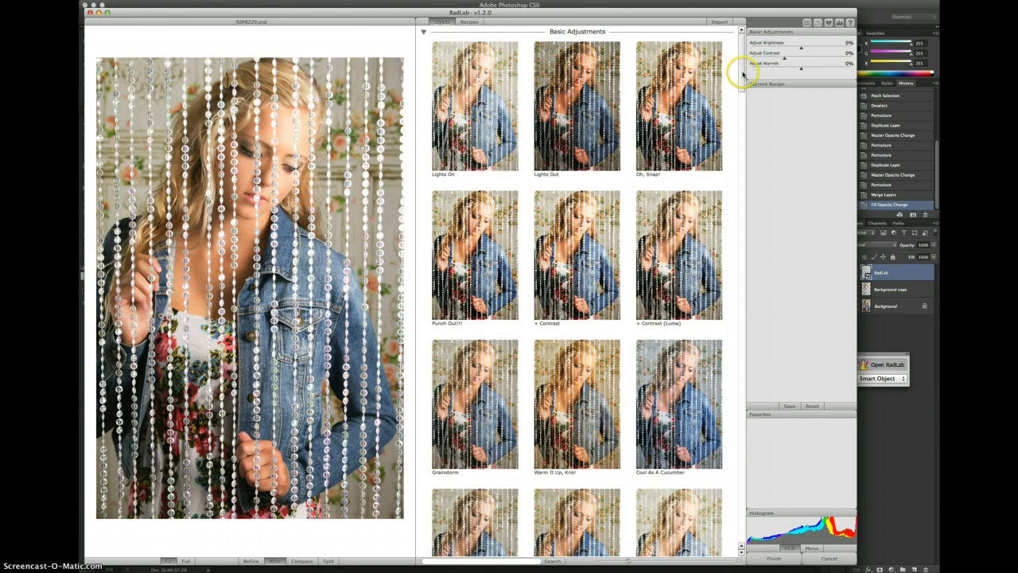
pyautogui.moveTo(744, 74); pyautogui.dragTo(741, 164)
pyautogui.click(484, 284)
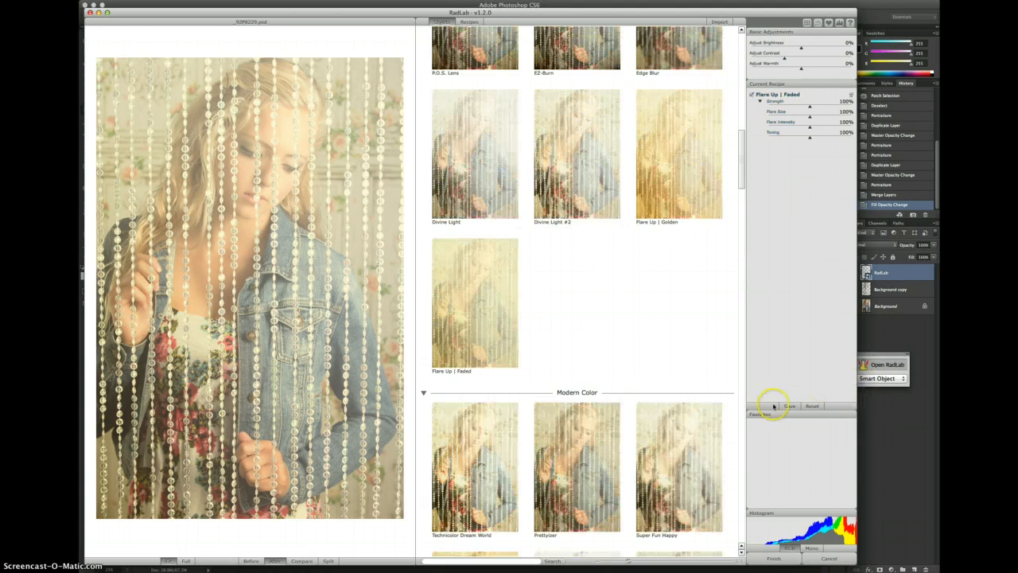
# Step: Apply the Flare Up | Faded recipe, reducing the resulting RadLab layer's fill before merging all visible layers
pyautogui.click(773, 558)
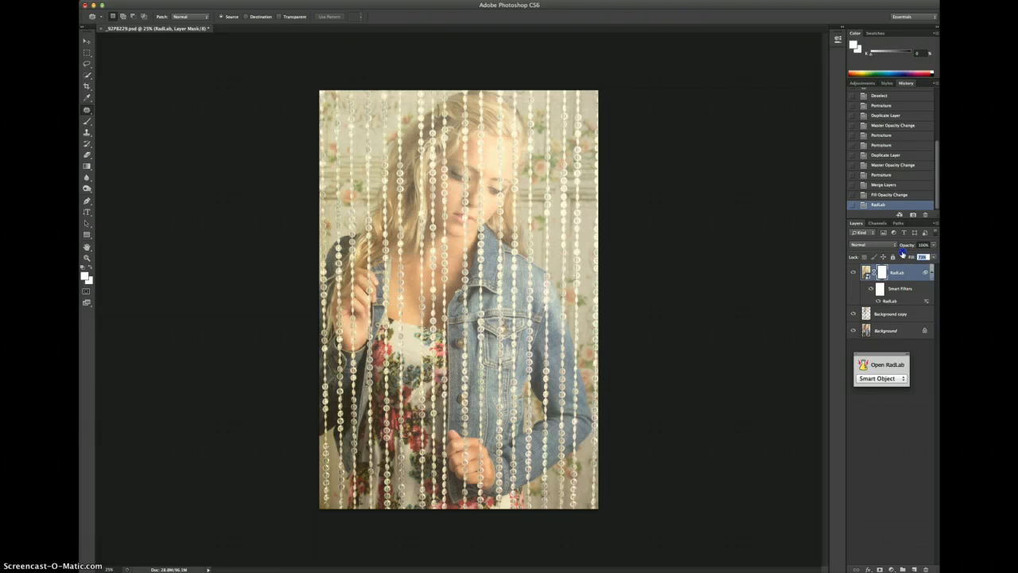
pyautogui.moveTo(903, 252); pyautogui.dragTo(915, 252)
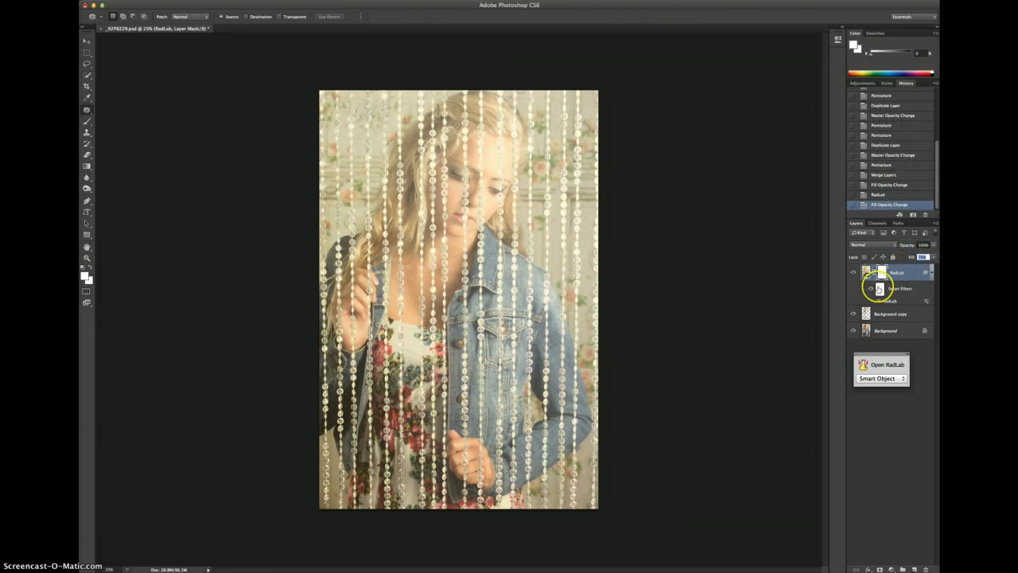
pyautogui.press('super+shift+e')
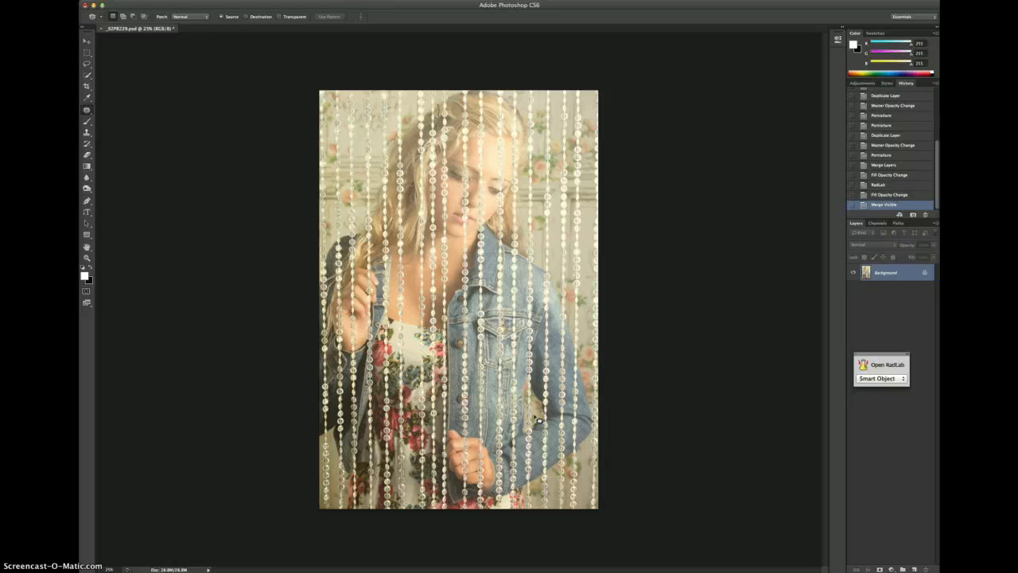
# Step: Advance through the queued photos to _92P8290.psd, the portrait in front of the painted blue and red backdrop
pyautogui.press('super+z')
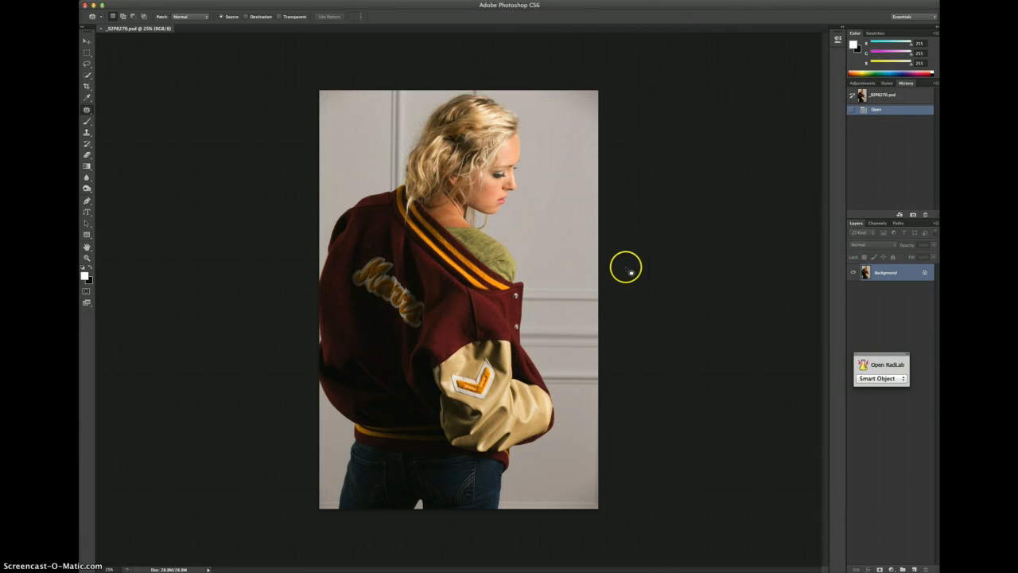
pyautogui.press('super+w')
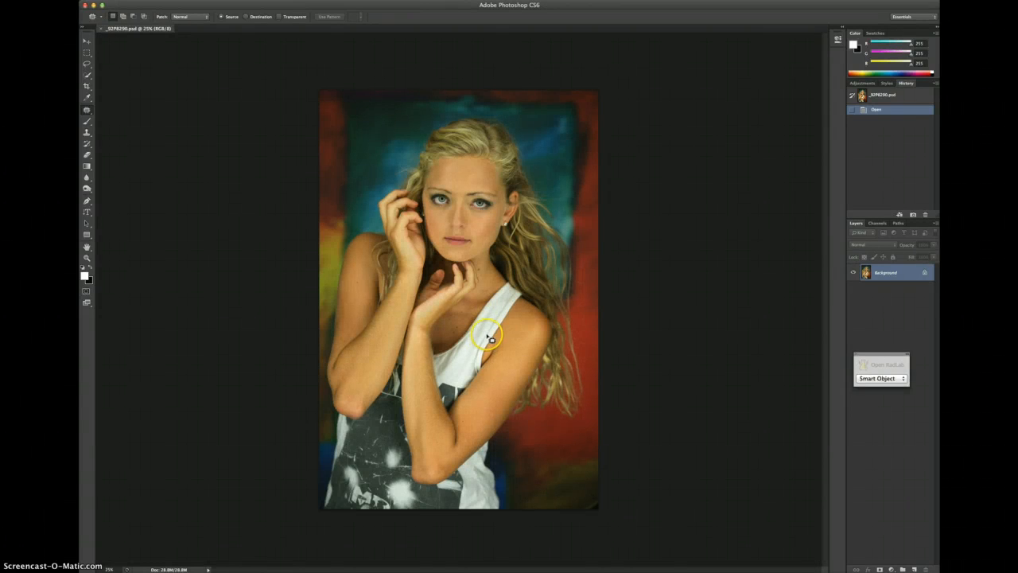
# Step: Lighten the shadows under both eyes with the Clone Stamp in Lighten mode, sampling skin from just below each eye
pyautogui.press('s')
pyautogui.scroll(3, 477, 179)
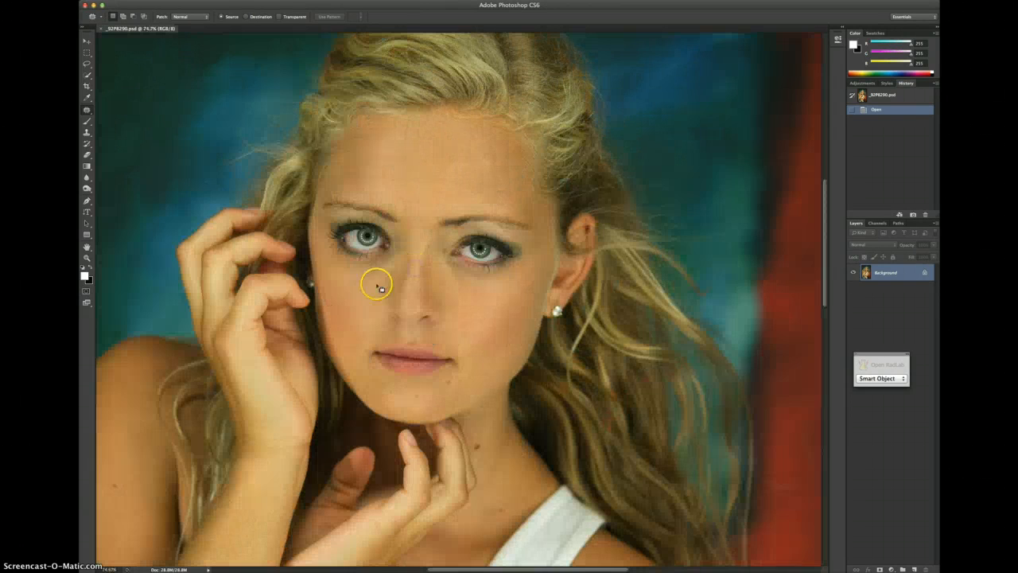
pyautogui.keyDown('alt'); pyautogui.click(379, 285); pyautogui.keyUp('alt')
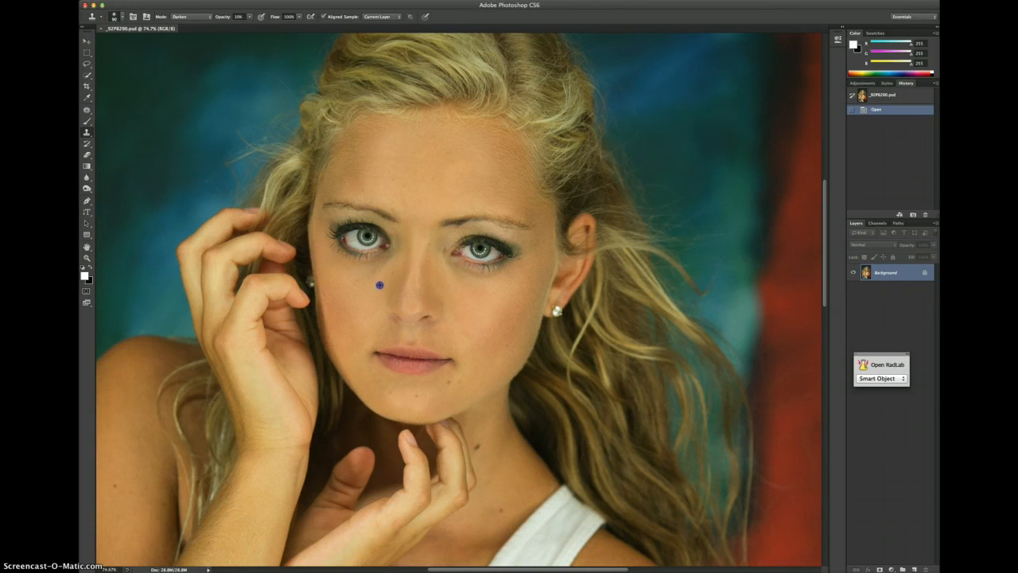
pyautogui.click(187, 16)
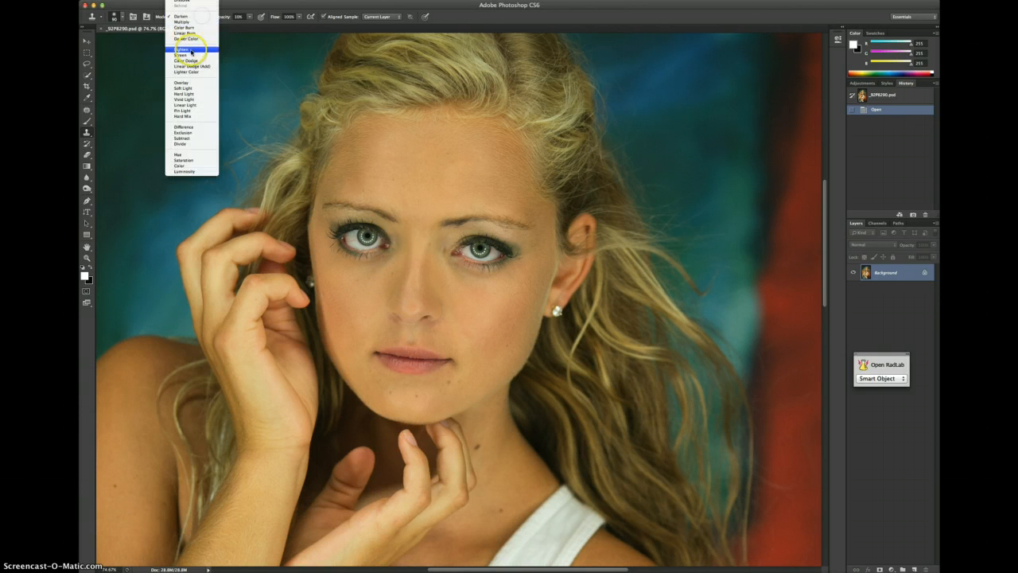
pyautogui.click(211, 50)
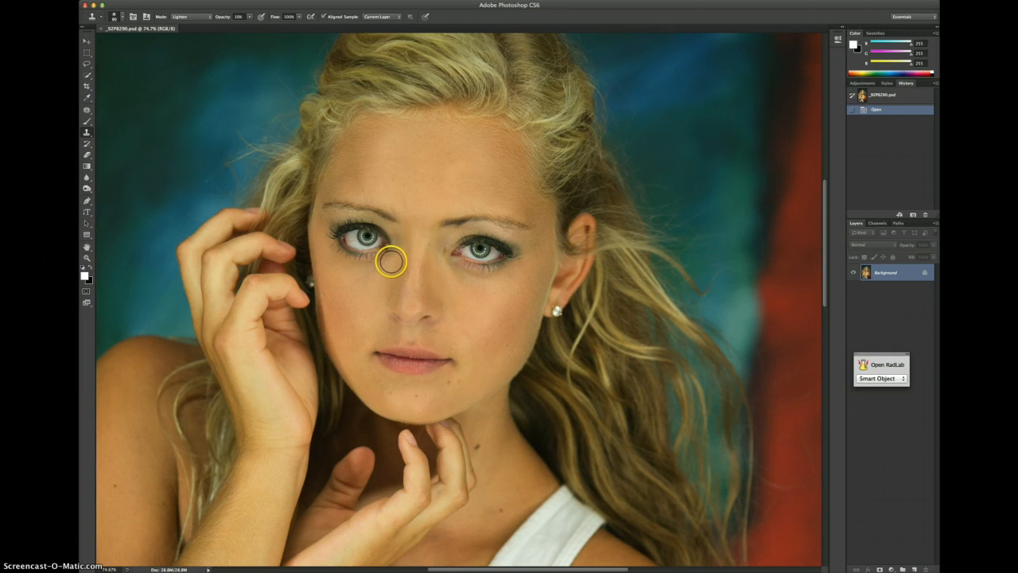
pyautogui.moveTo(390, 255); pyautogui.dragTo(380, 264)
pyautogui.keyDown('alt'); pyautogui.click(435, 281); pyautogui.keyUp('alt')
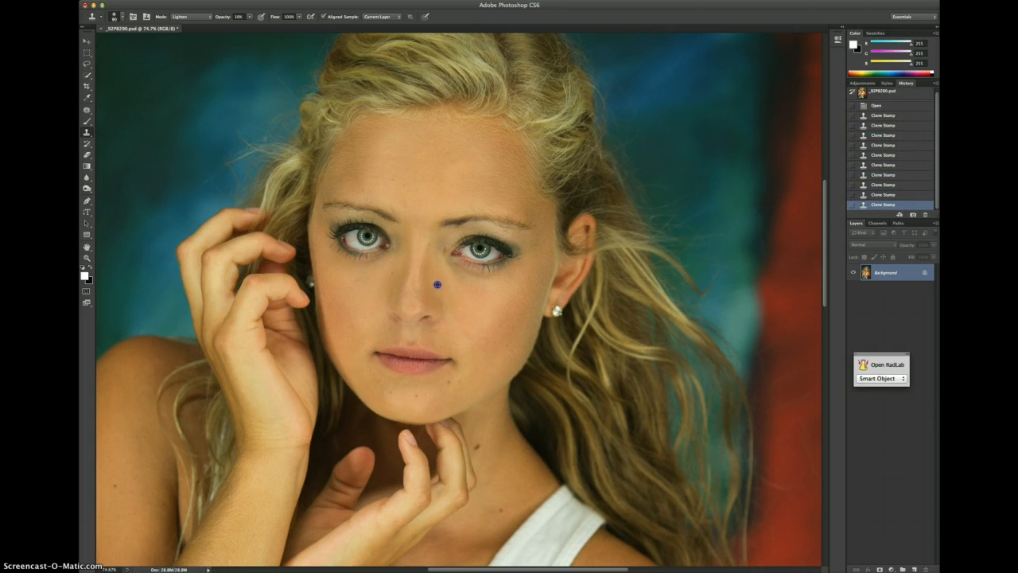
pyautogui.moveTo(443, 257); pyautogui.dragTo(454, 266)
pyautogui.moveTo(454, 265); pyautogui.dragTo(459, 276)
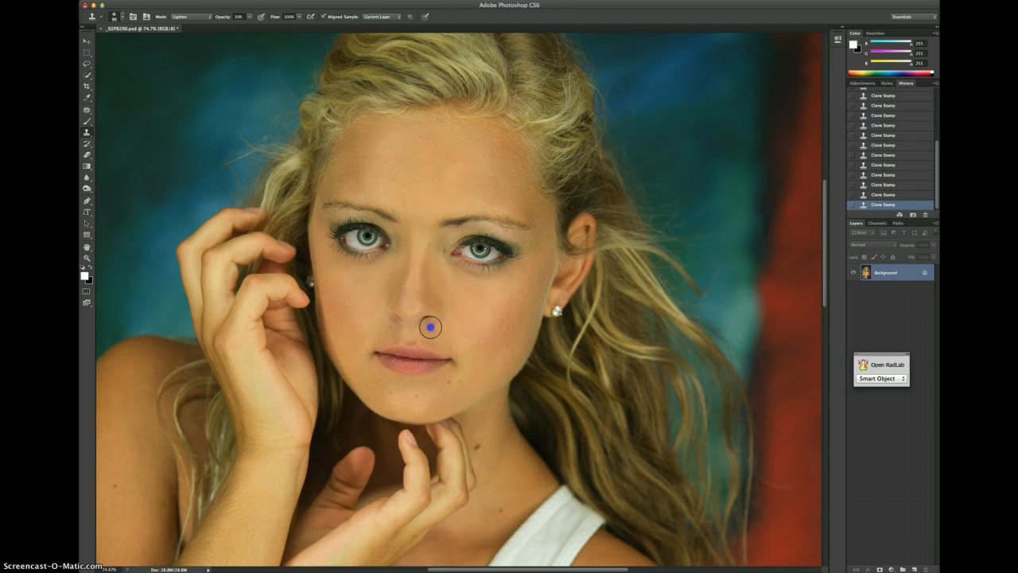
# Step: Try to lighten the crease beside the nose with the Clone Stamp, and revert the latest strokes through the history
pyautogui.moveTo(441, 323); pyautogui.dragTo(432, 325)
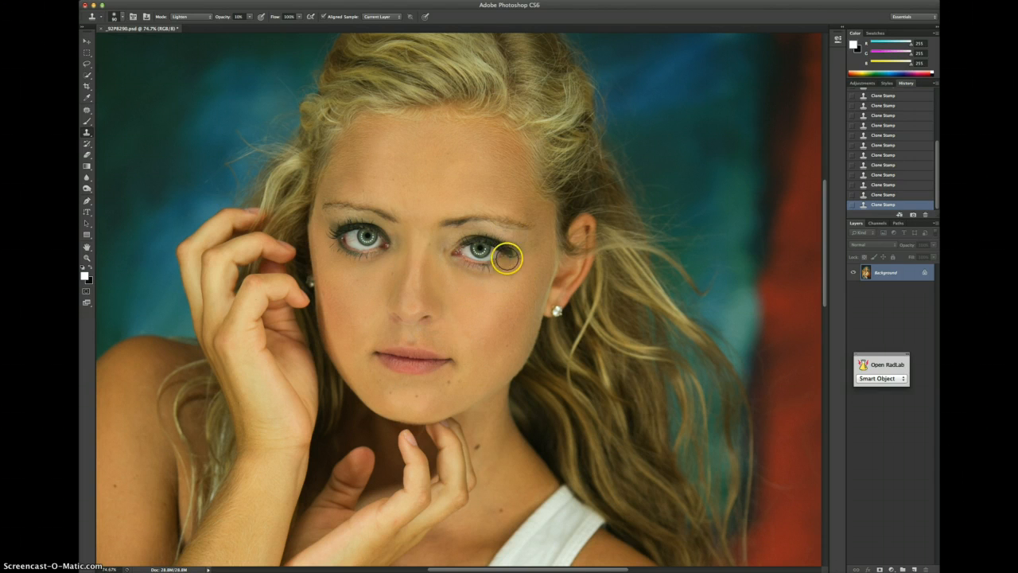
pyautogui.click(885, 145)
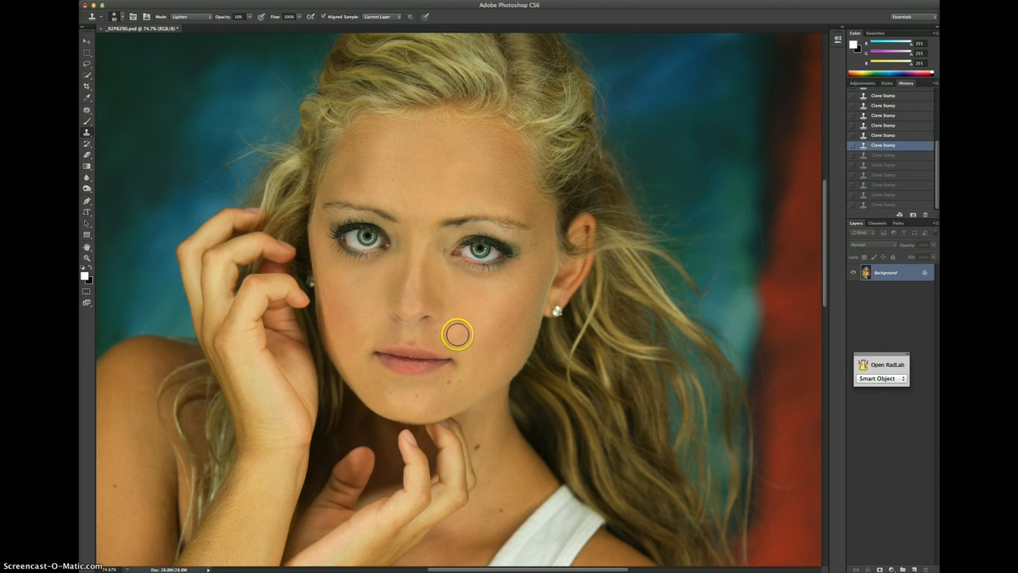
# Step: Patch the crease beside the nose and the uneven skin on the adjacent cheek with nearby clean skin, deselecting after each patch
pyautogui.press('j')
pyautogui.moveTo(443, 325); pyautogui.dragTo(442, 326)
pyautogui.moveTo(441, 327); pyautogui.dragTo(447, 340)
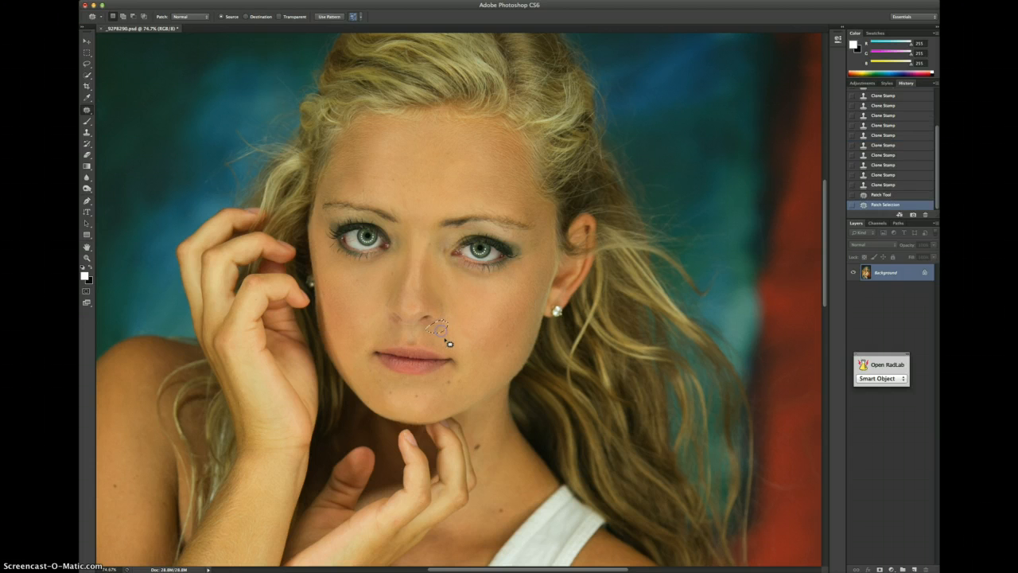
pyautogui.press('super+d')
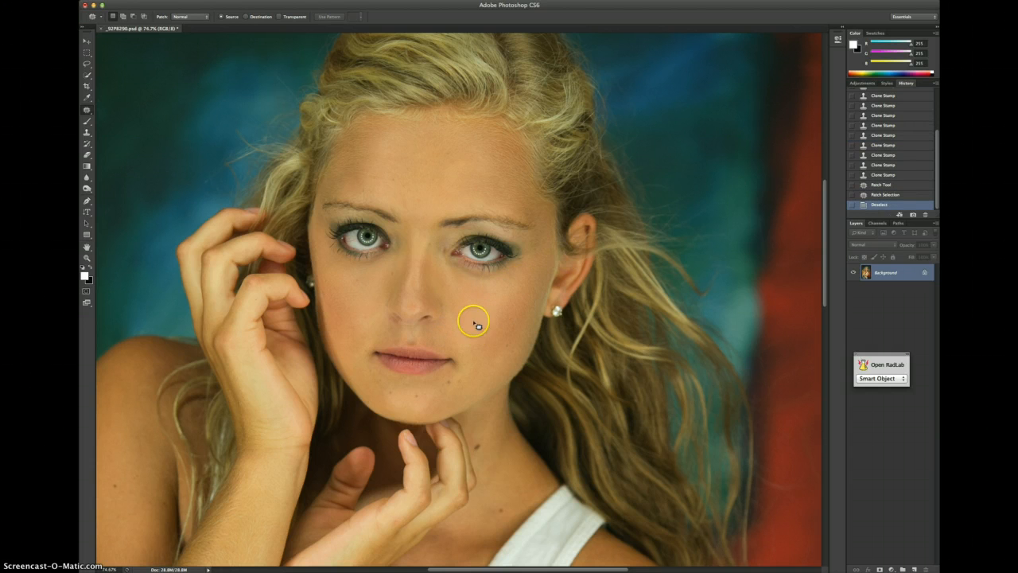
pyautogui.moveTo(475, 330); pyautogui.dragTo(464, 312)
pyautogui.moveTo(471, 327); pyautogui.dragTo(495, 314)
pyautogui.click(501, 313)
pyautogui.click(357, 302)
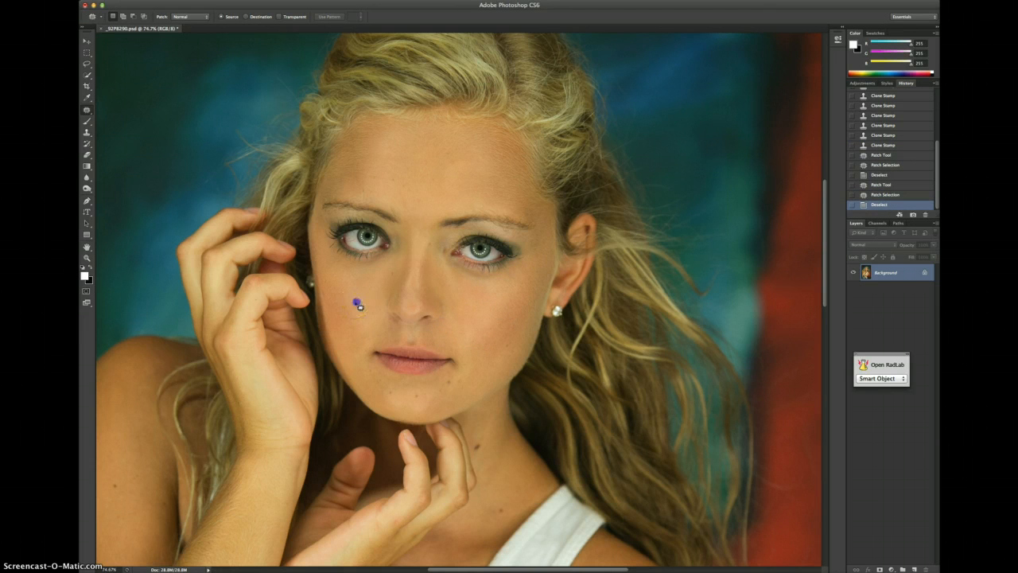
# Step: Apply Portraiture with the Smoothing: High preset to the whole portrait, sampling the forehead skin tone for the skin mask
pyautogui.press('super+minus')
pyautogui.press('super+minus')
pyautogui.press('super+minus')
pyautogui.press('super+minus')
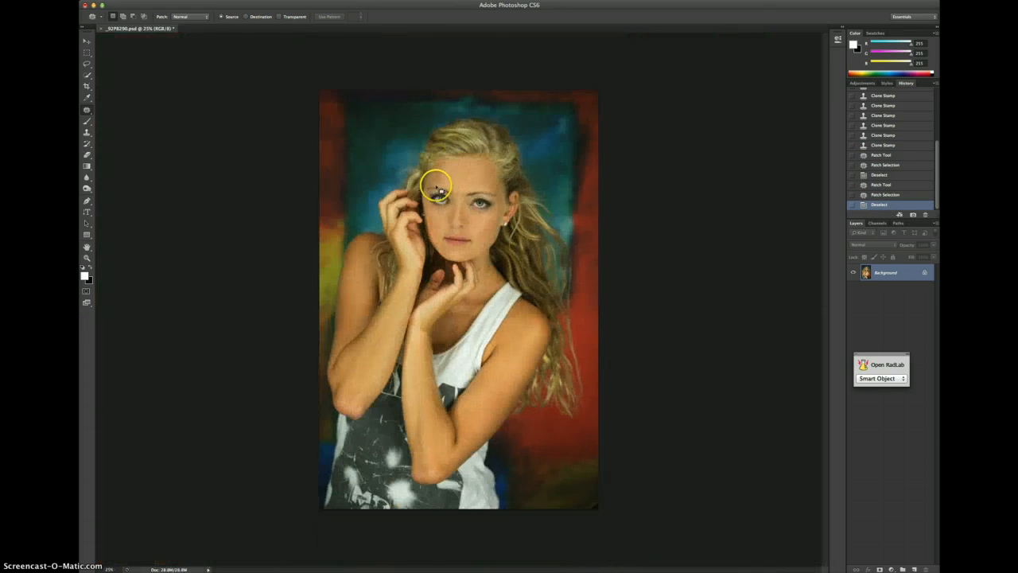
pyautogui.click(165, 2)
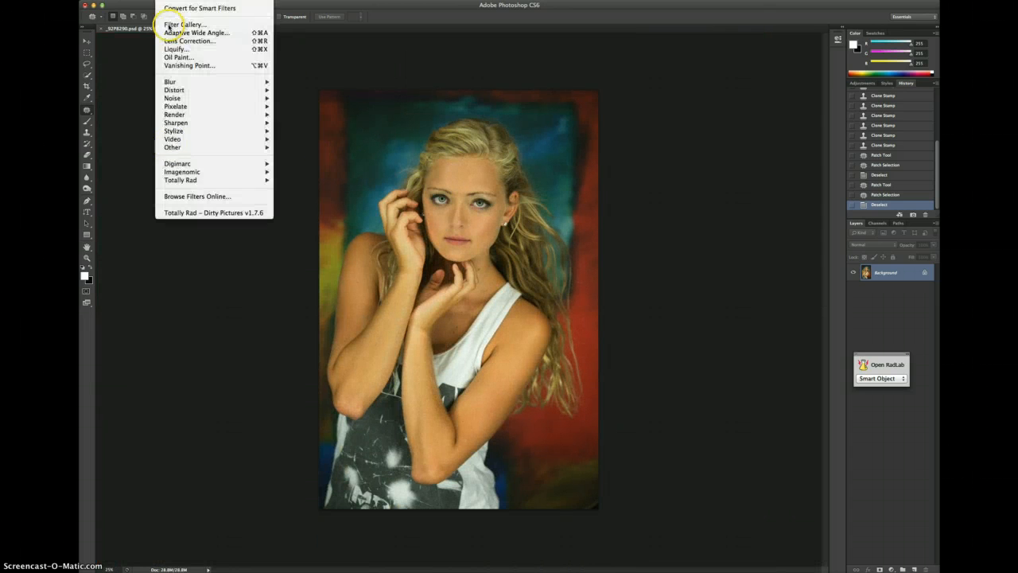
pyautogui.moveTo(207, 175)
pyautogui.click(311, 172)
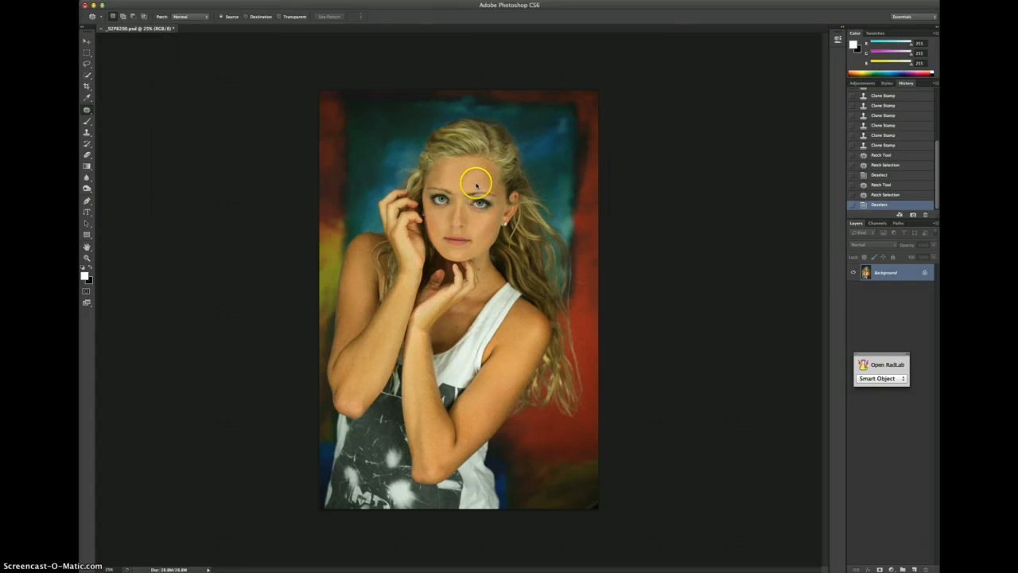
pyautogui.click(521, 147)
pyautogui.click(393, 257)
pyautogui.click(541, 145)
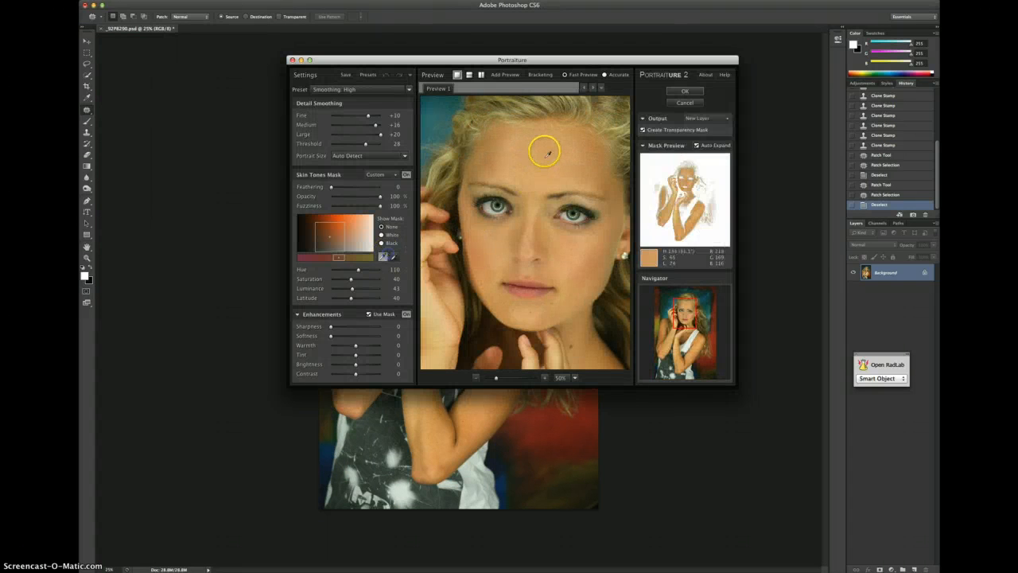
pyautogui.click(686, 92)
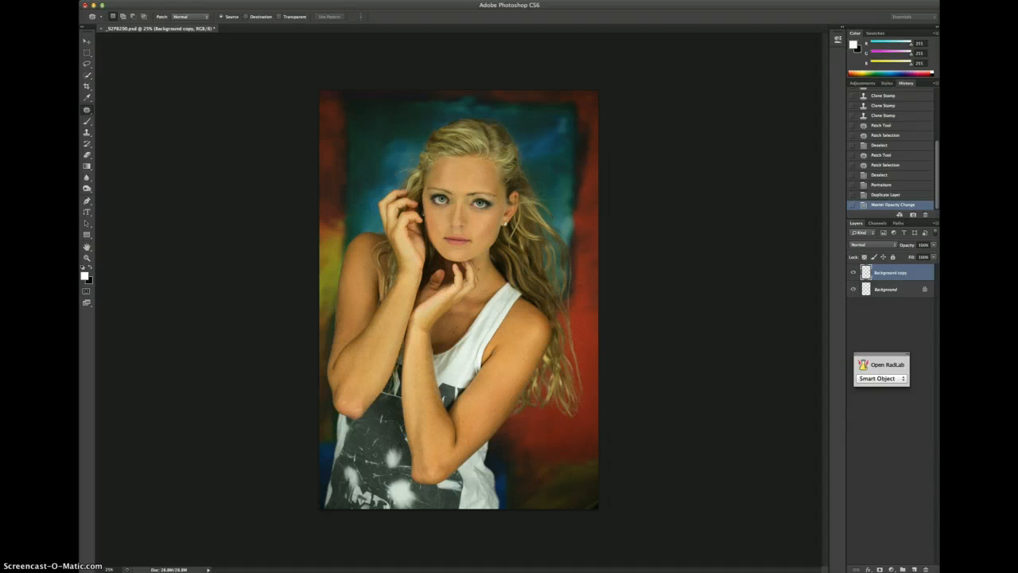
# Step: Apply Portraiture again to the Background layer, sampling the skin tone on the raised wrist for the skin mask
pyautogui.click(167, 1)
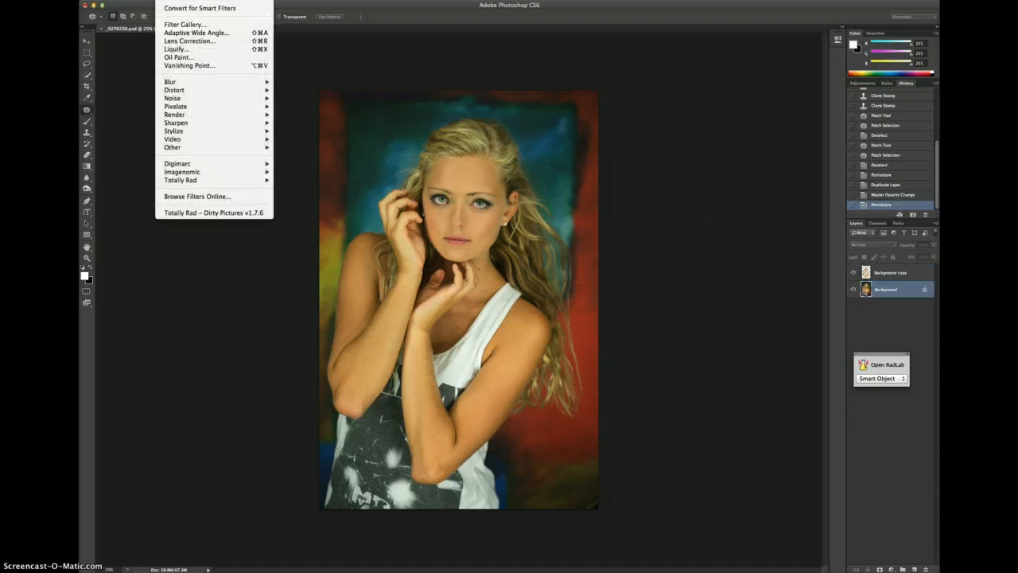
pyautogui.moveTo(218, 171)
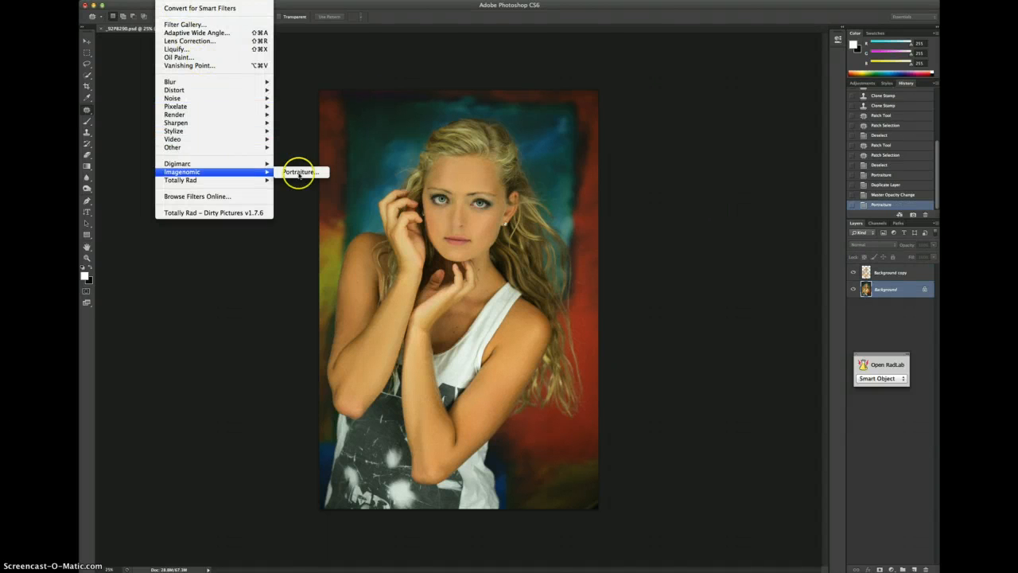
pyautogui.click(305, 171)
pyautogui.click(495, 212)
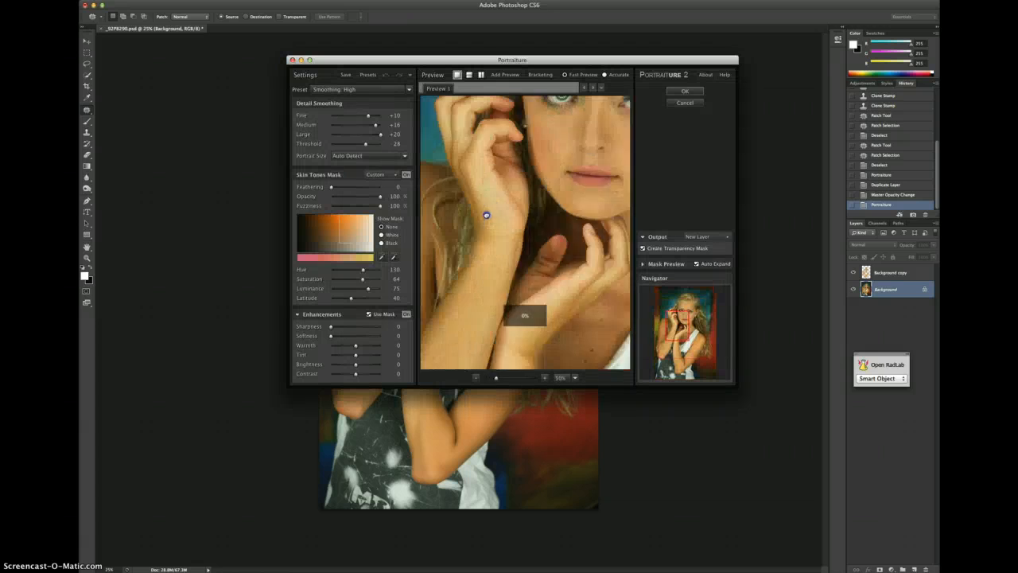
pyautogui.click(382, 257)
pyautogui.click(477, 234)
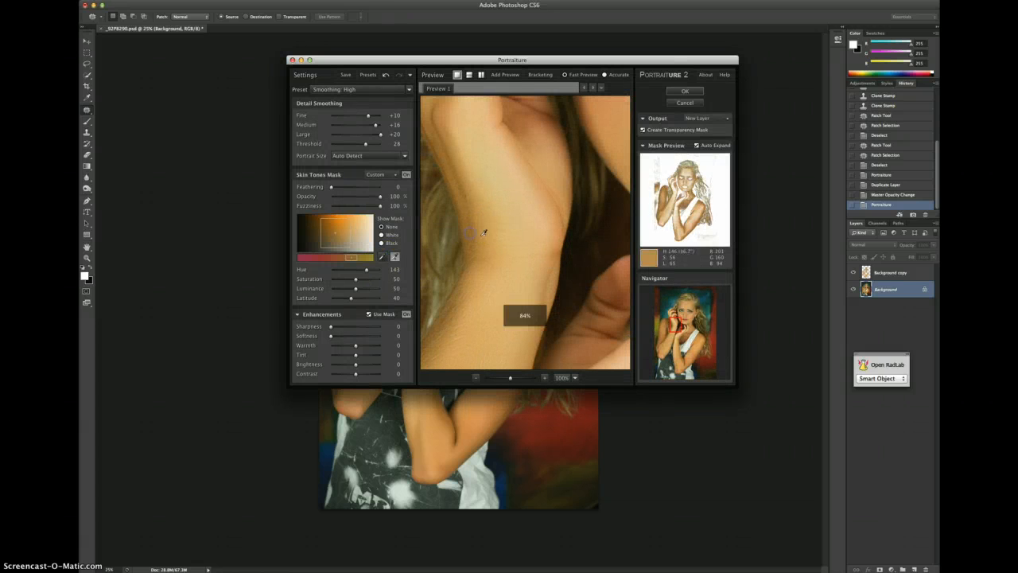
pyautogui.click(685, 91)
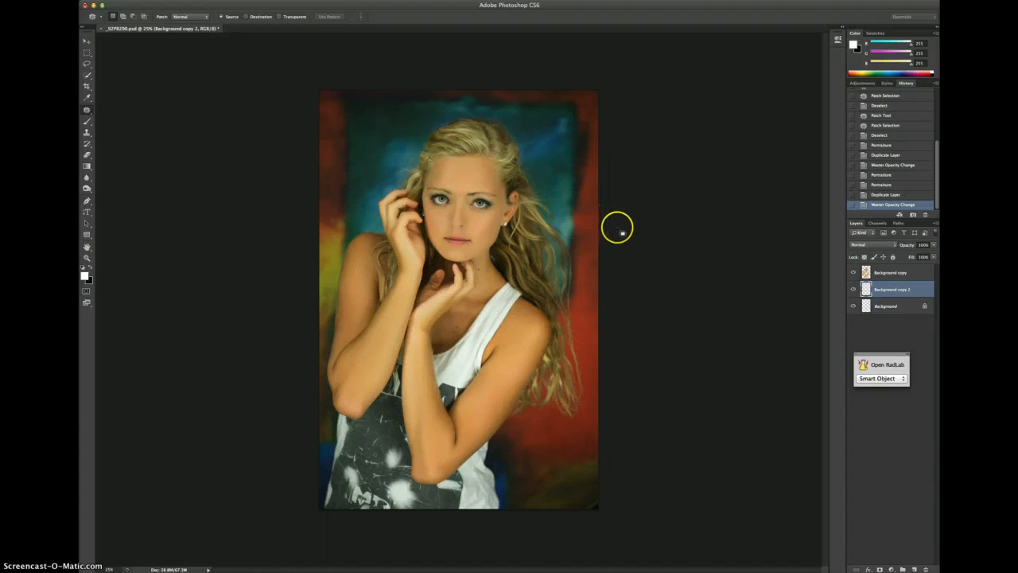
# Step: Merge the two Portraiture smoothing layers into one and flatten it into the Background at a reduced fill
pyautogui.click(874, 273)
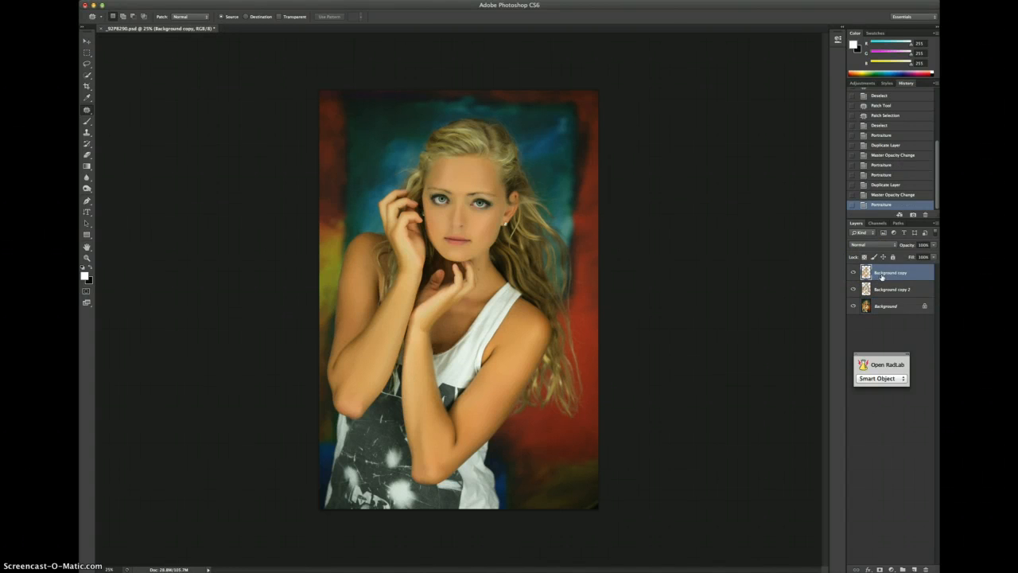
pyautogui.hotkey('ctrl', 'e')
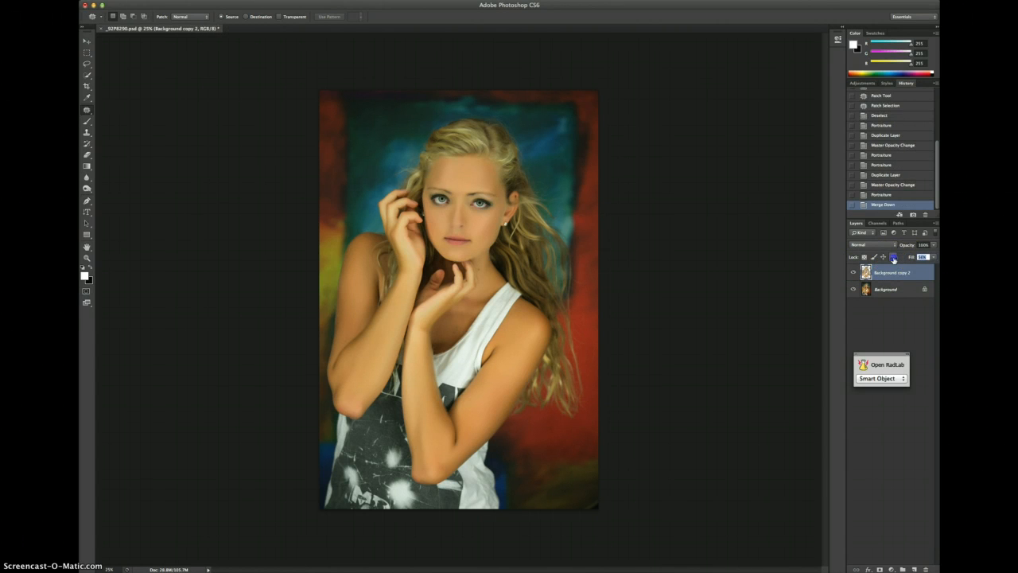
pyautogui.press('Return')
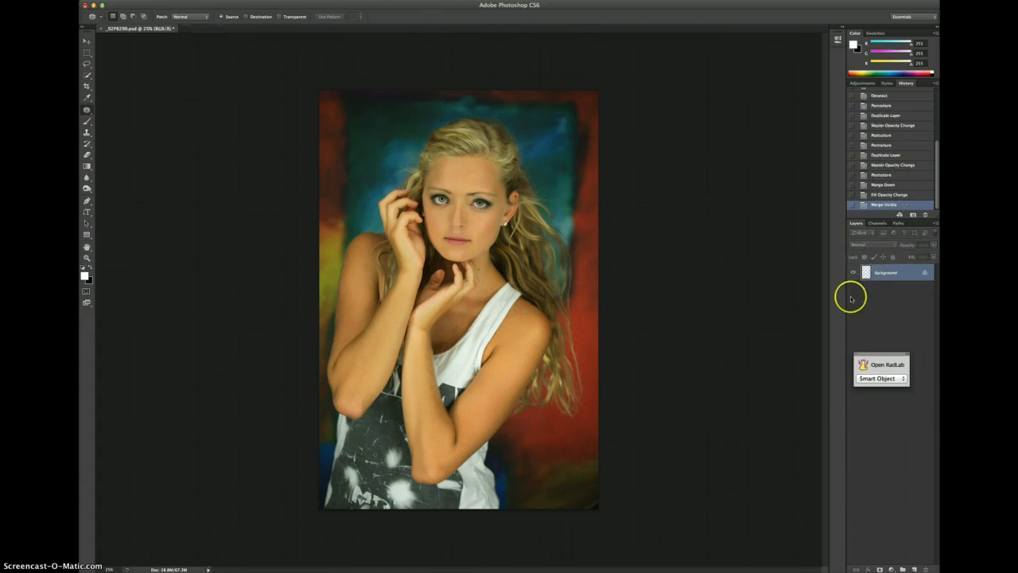
# Step: Open RadLab on the portrait, add the Sugar Rush style to the recipe and apply it
pyautogui.click(882, 365)
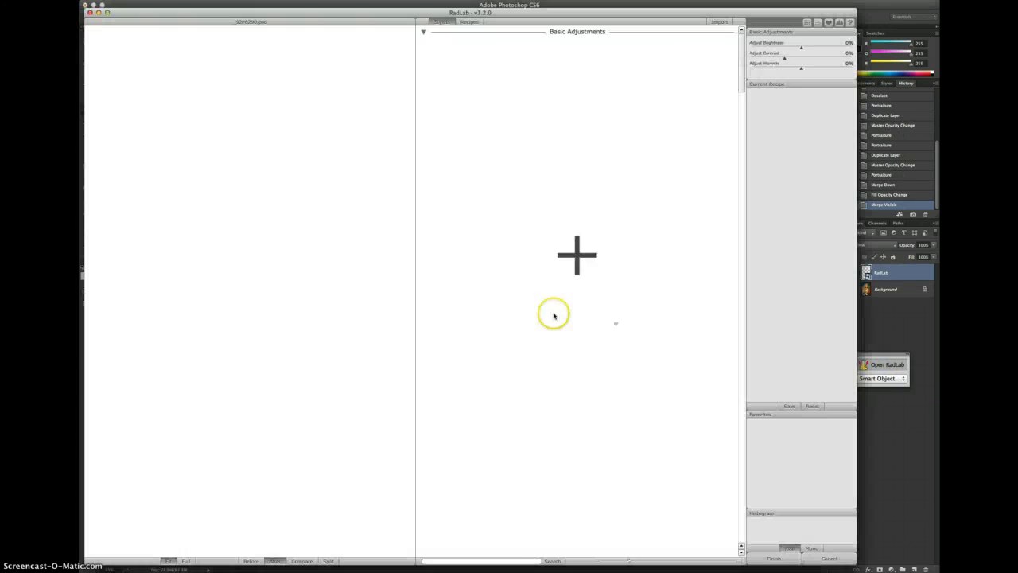
pyautogui.moveTo(743, 81); pyautogui.dragTo(748, 113)
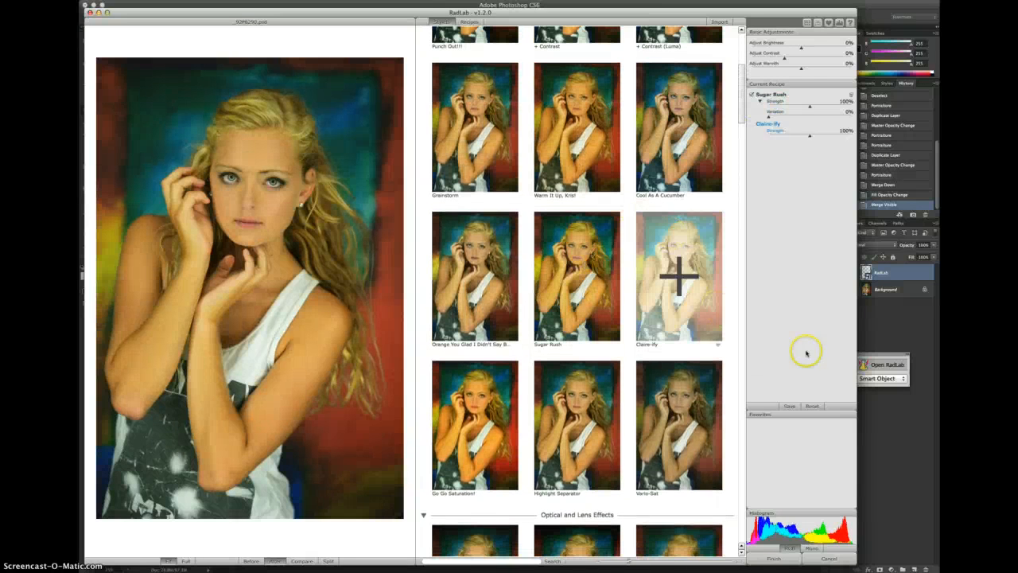
pyautogui.click(774, 559)
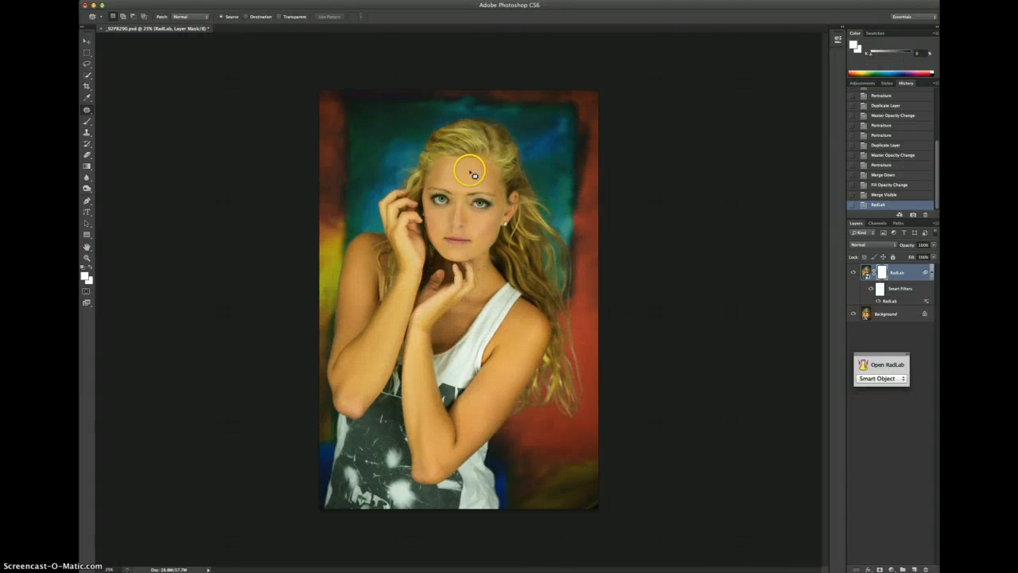
# Step: Paint black with the Brush on the RadLab layer's mask over the woman to remove the style from her
pyautogui.press('b')
pyautogui.moveTo(459, 159)
pyautogui.mouseDown()
pyautogui.moveTo(468, 156)
pyautogui.moveTo(457, 175)
pyautogui.moveTo(467, 173)
pyautogui.mouseUp()
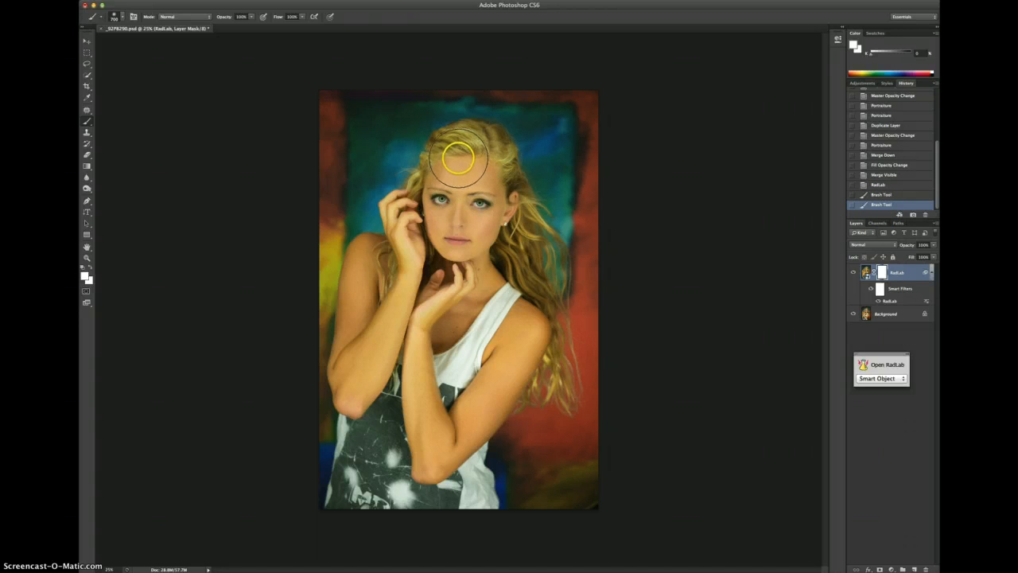
pyautogui.press('x')
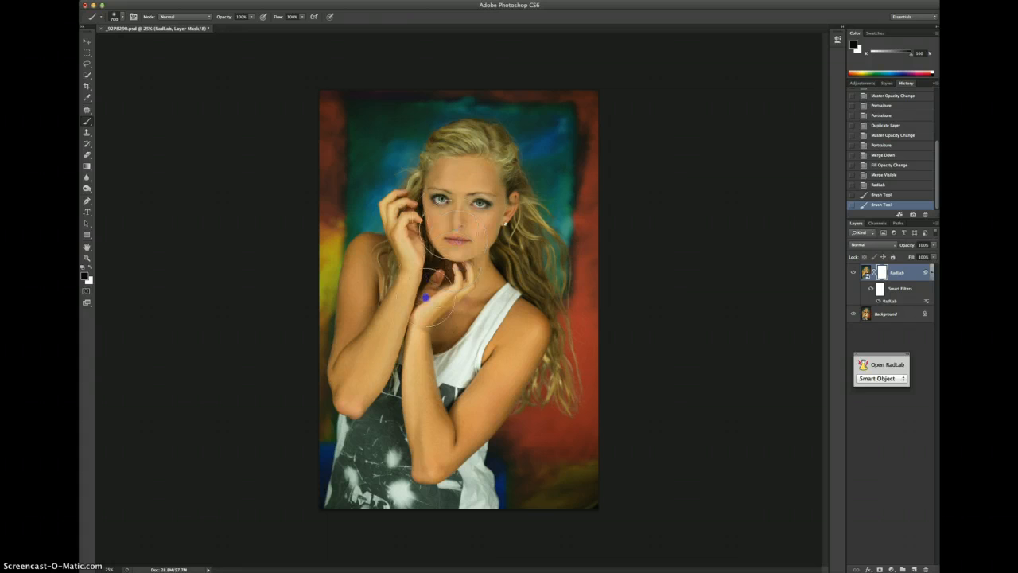
pyautogui.moveTo(425, 323); pyautogui.dragTo(468, 291)
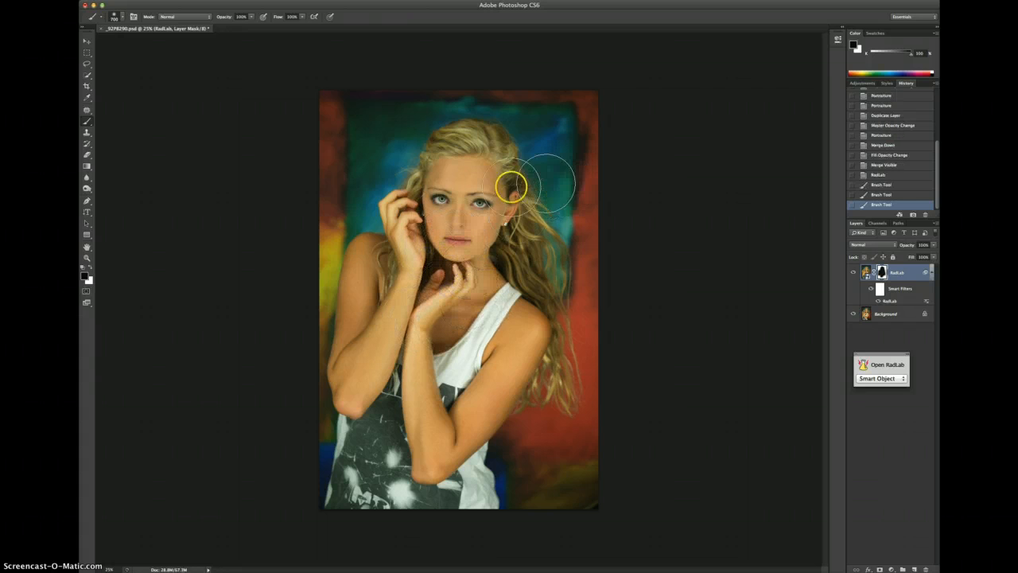
# Step: Merge the masked RadLab layer into the Background of the portrait
pyautogui.press('super+shift+e')
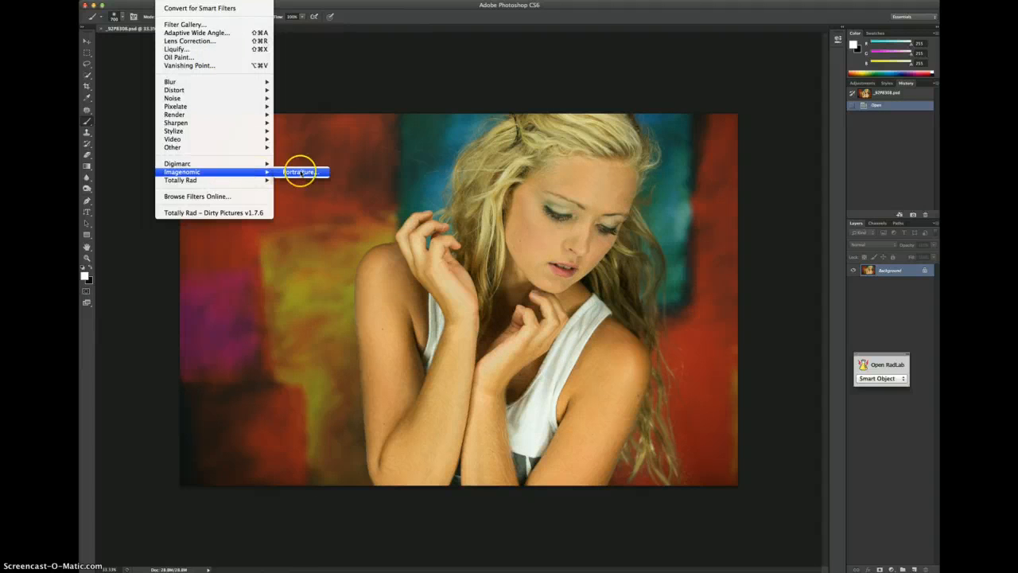
# Step: Smooth the skin in _92P8308.psd with Portraiture's Smoothing: High preset and merge the result into the Background
pyautogui.click(301, 170)
pyautogui.click(561, 221)
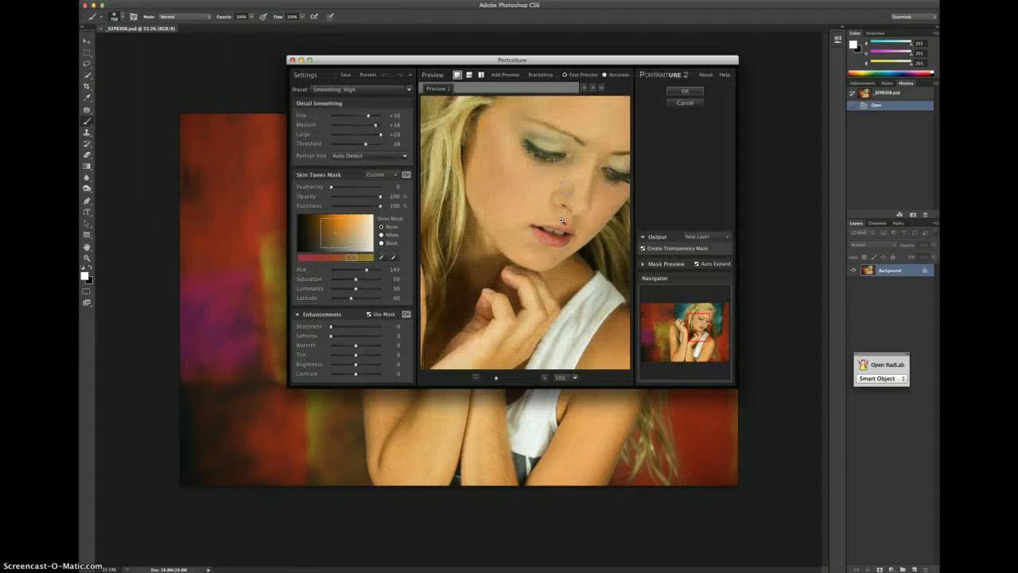
pyautogui.click(688, 93)
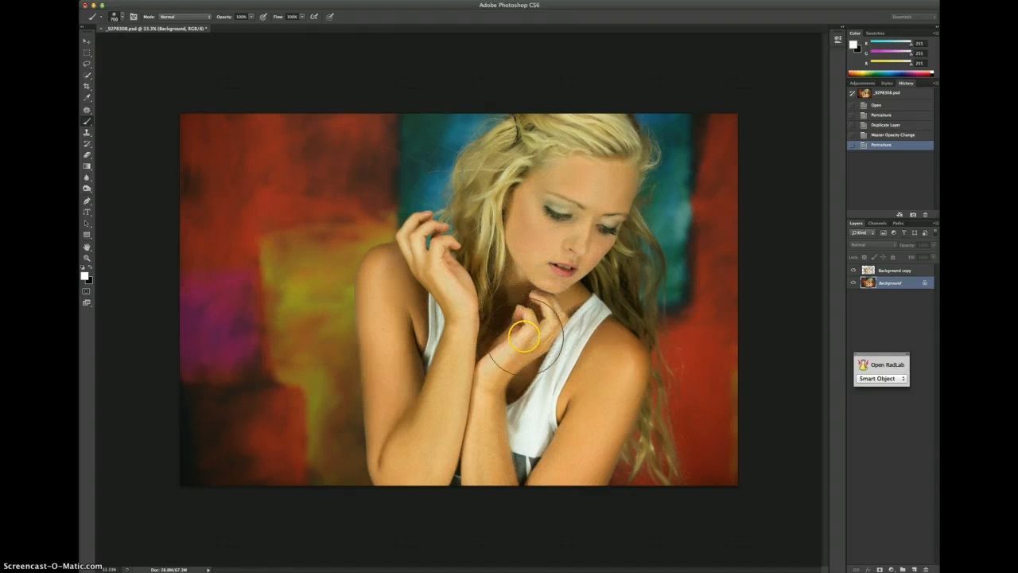
pyautogui.press('super+shift+e')
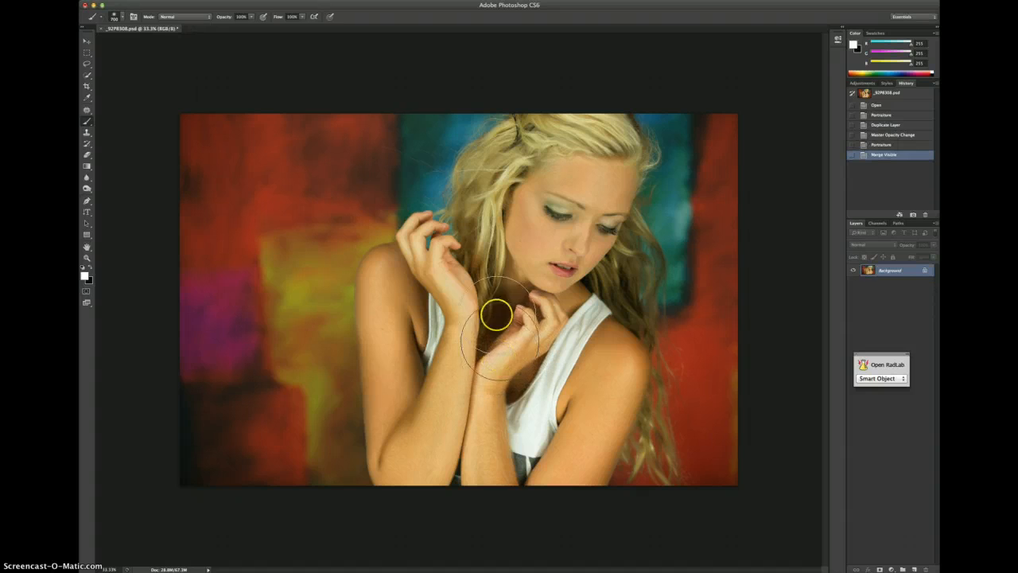
# Step: Open RadLab on the portrait, apply the Magical BW style and merge the RadLab layer into the Background
pyautogui.click(863, 364)
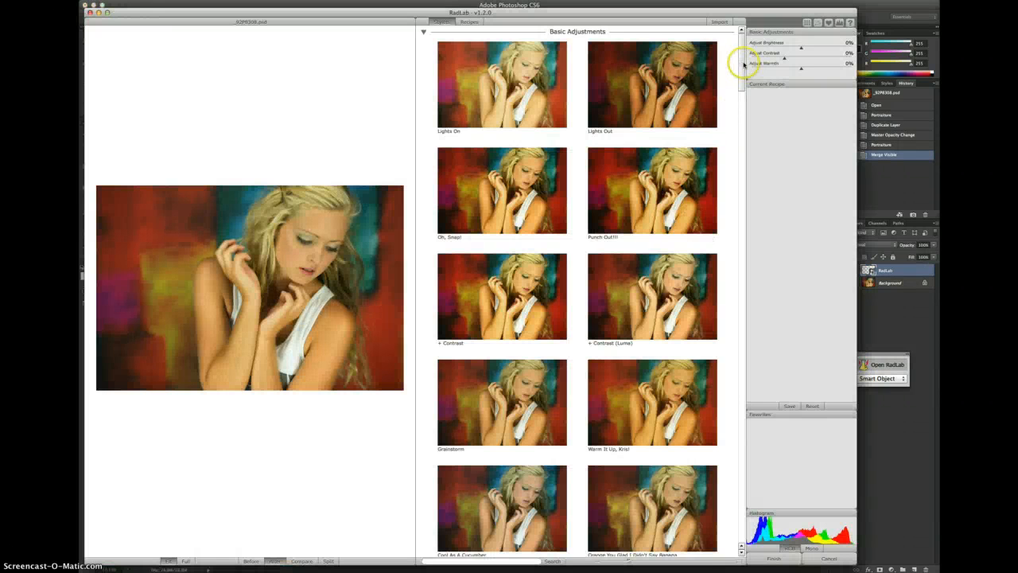
pyautogui.moveTo(742, 67); pyautogui.dragTo(754, 438)
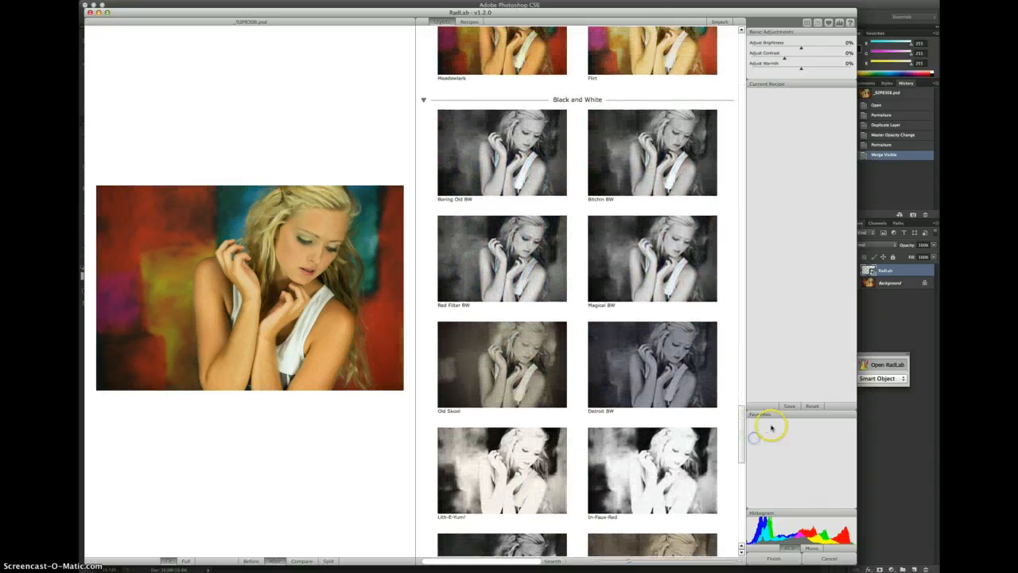
pyautogui.click(691, 228)
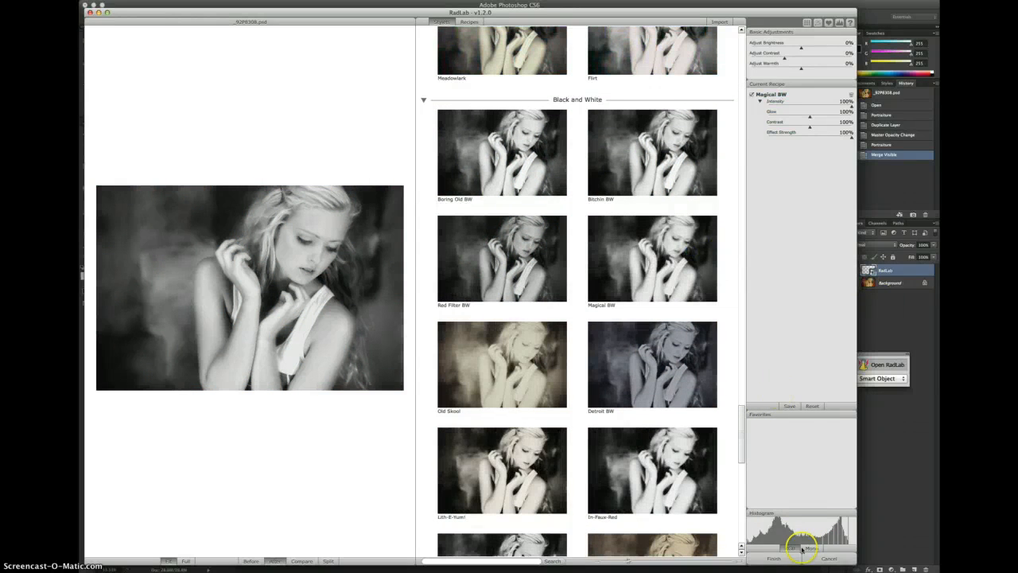
pyautogui.click(774, 558)
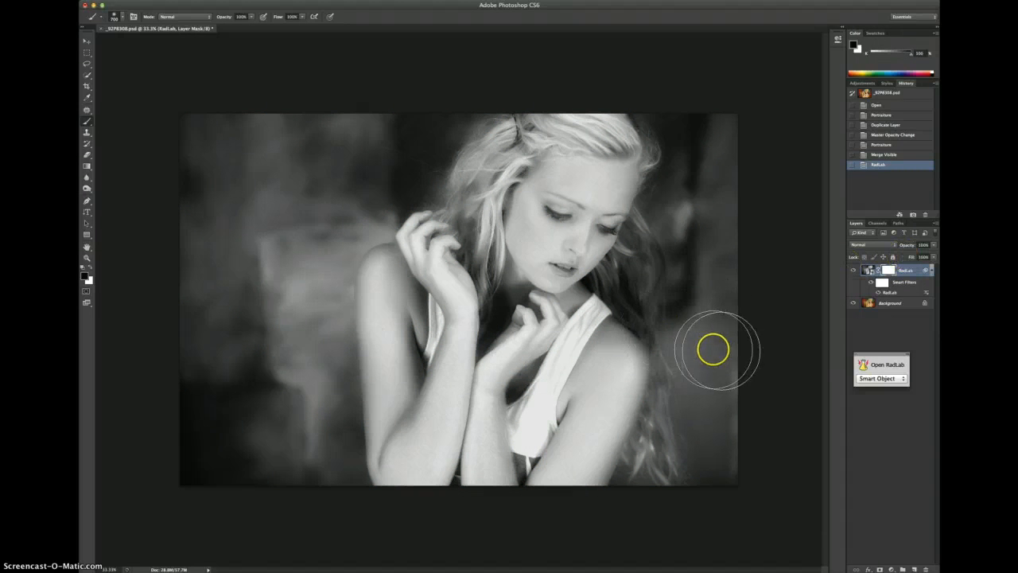
pyautogui.press('super+shift+e')
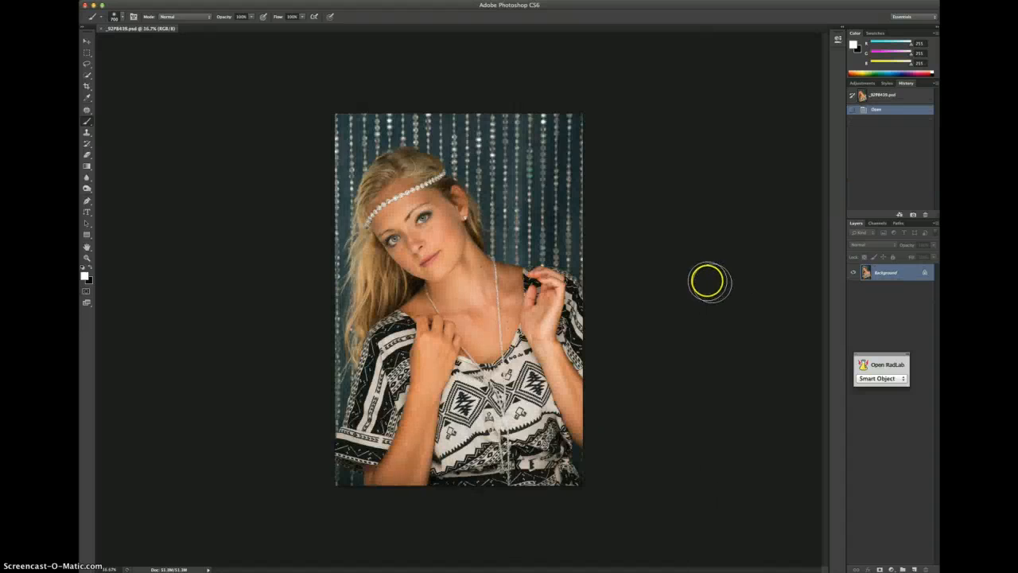
# Step: Close the portrait with the beaded curtain, duplicate the Background of the waterside photo _92P8707.psd and merge the copy back into it
pyautogui.press('super+w')
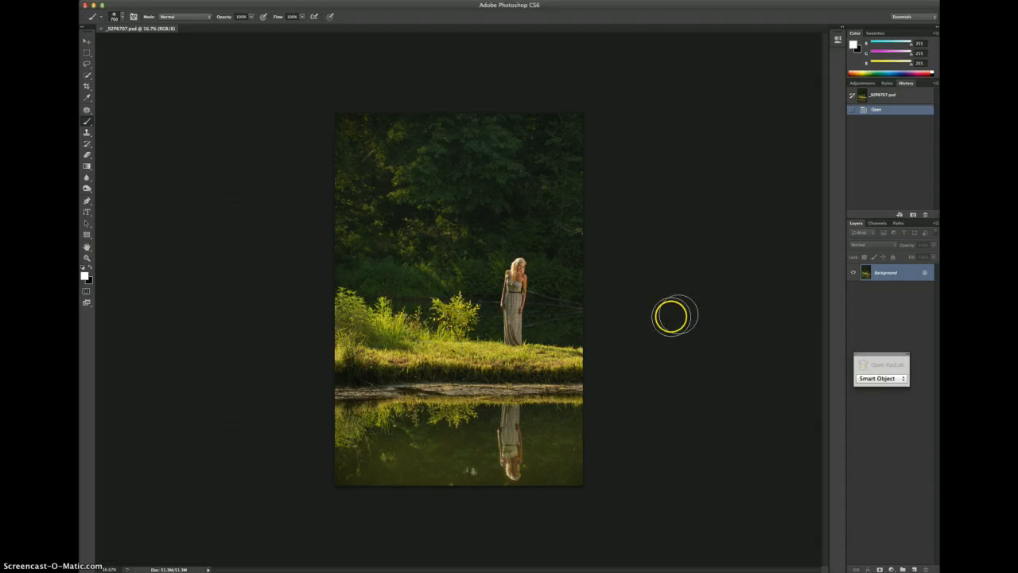
pyautogui.press('super+j')
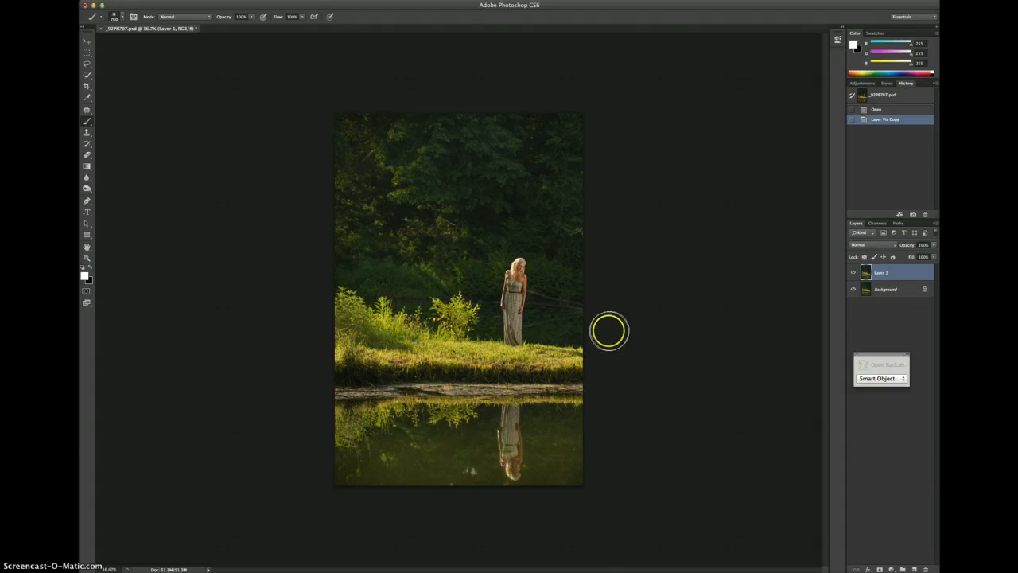
pyautogui.press('super+shift+e')
# Step: Apply Portraiture to the waterside photo, sampling the skin tone on the woman's chest for the skin mask, and merge the smoothing layer
pyautogui.click(171, 0)
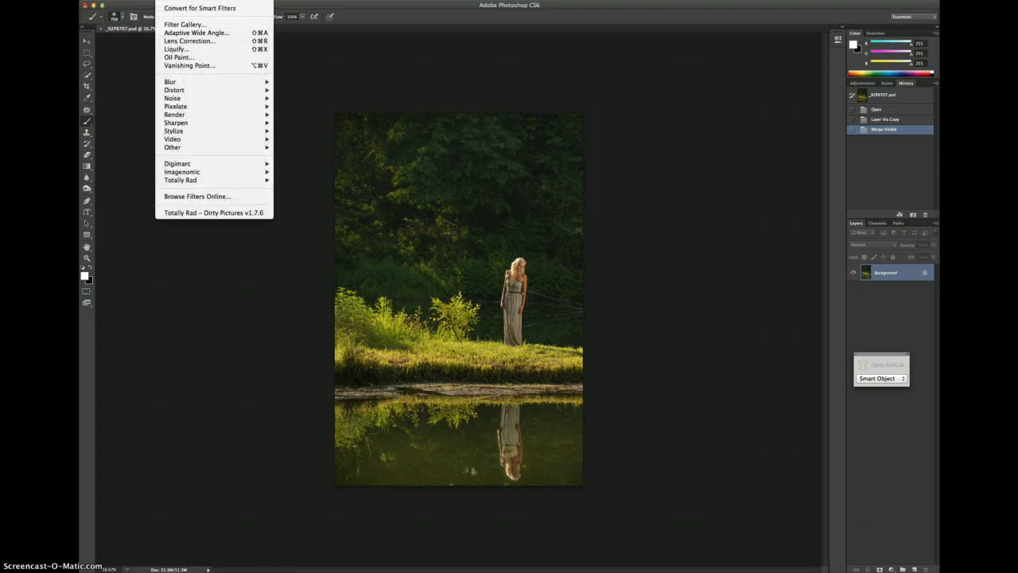
pyautogui.click(296, 172)
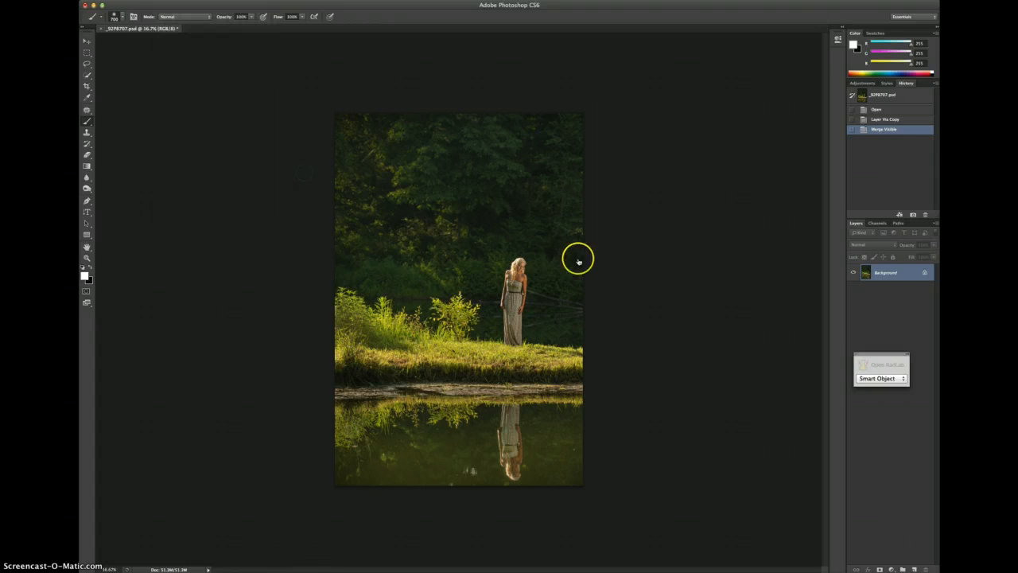
pyautogui.click(570, 212)
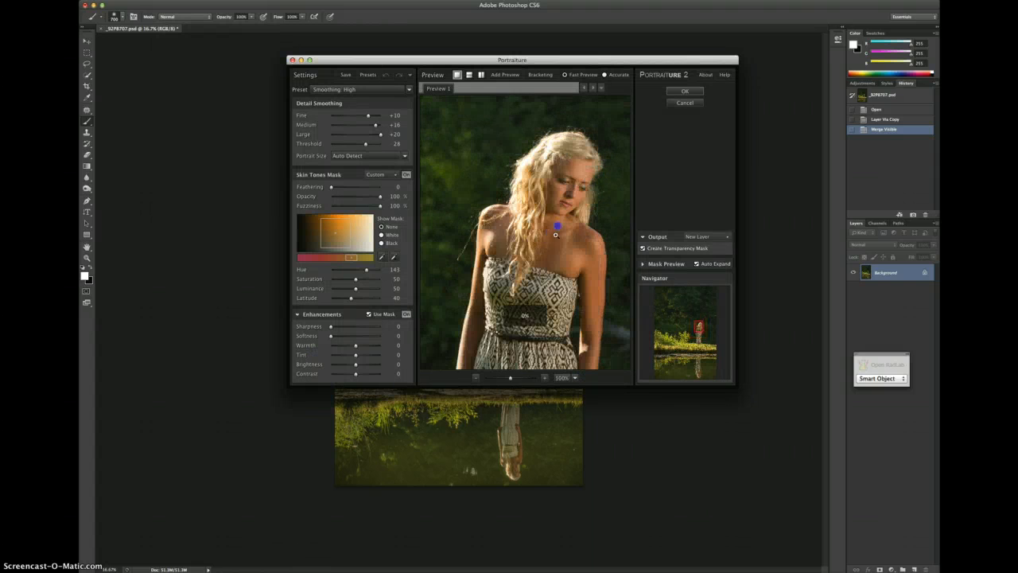
pyautogui.click(383, 257)
pyautogui.click(513, 249)
pyautogui.click(552, 231)
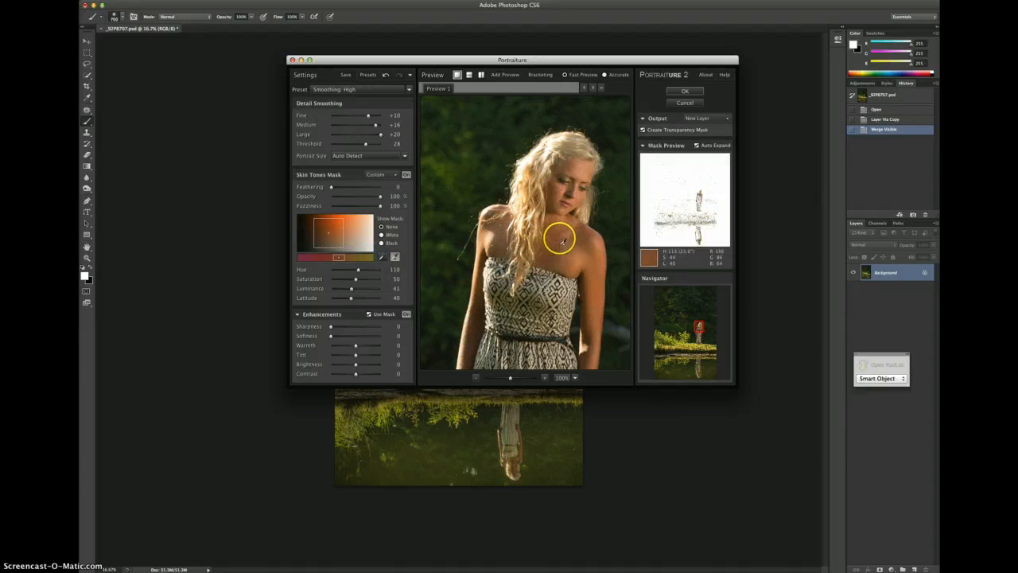
pyautogui.click(692, 91)
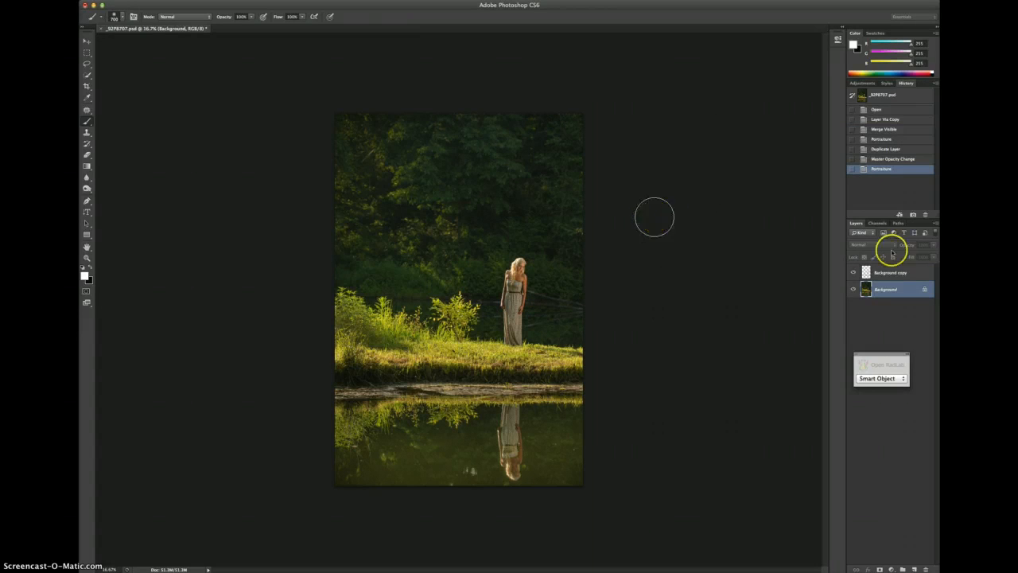
pyautogui.click(867, 276)
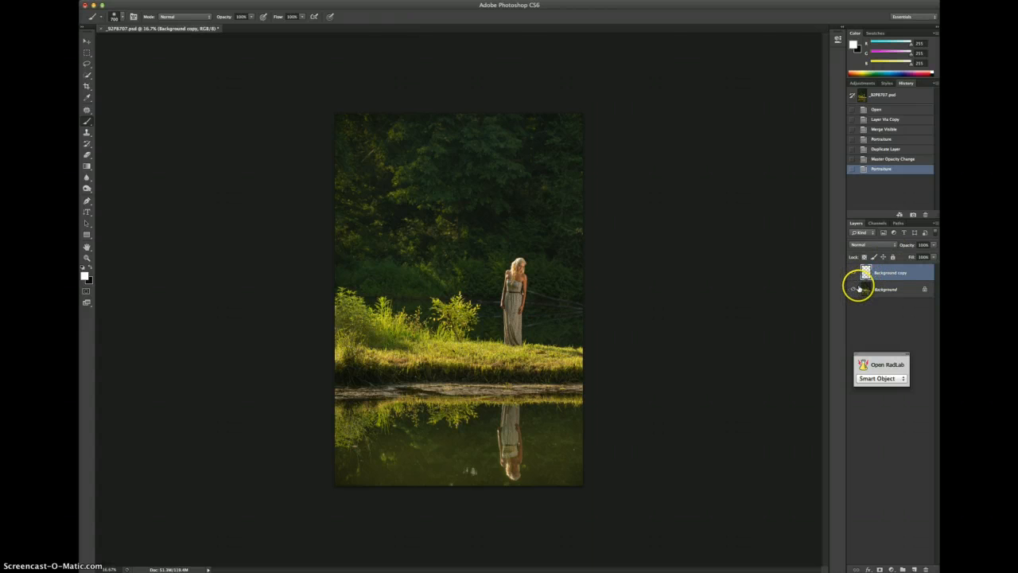
pyautogui.press('super+shift+e')
# Step: Switch to the Clone Stamp for the woman's skin and set its blending mode to Darken
pyautogui.moveTo(547, 256); pyautogui.dragTo(472, 318)
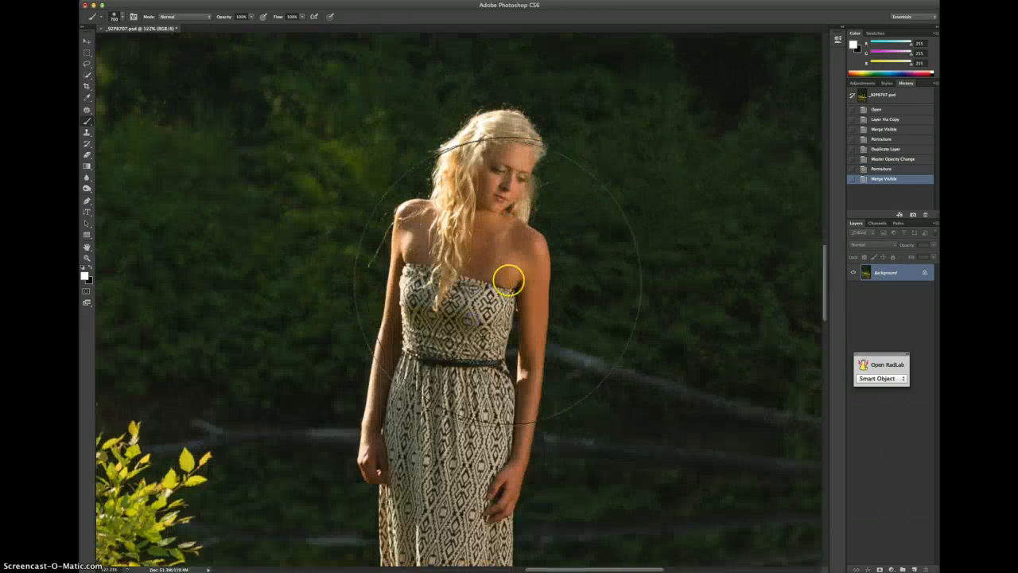
pyautogui.press('s')
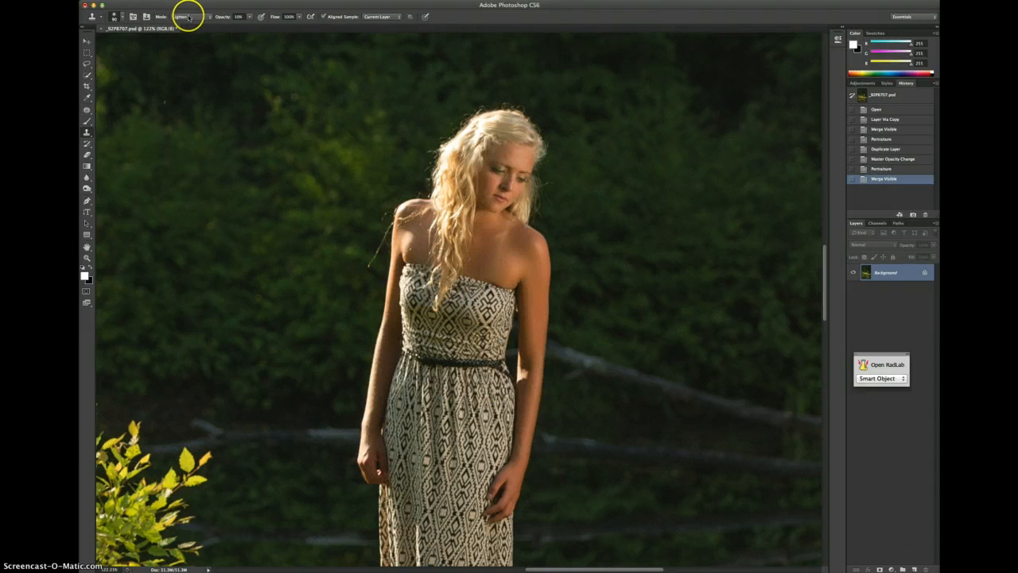
pyautogui.click(188, 17)
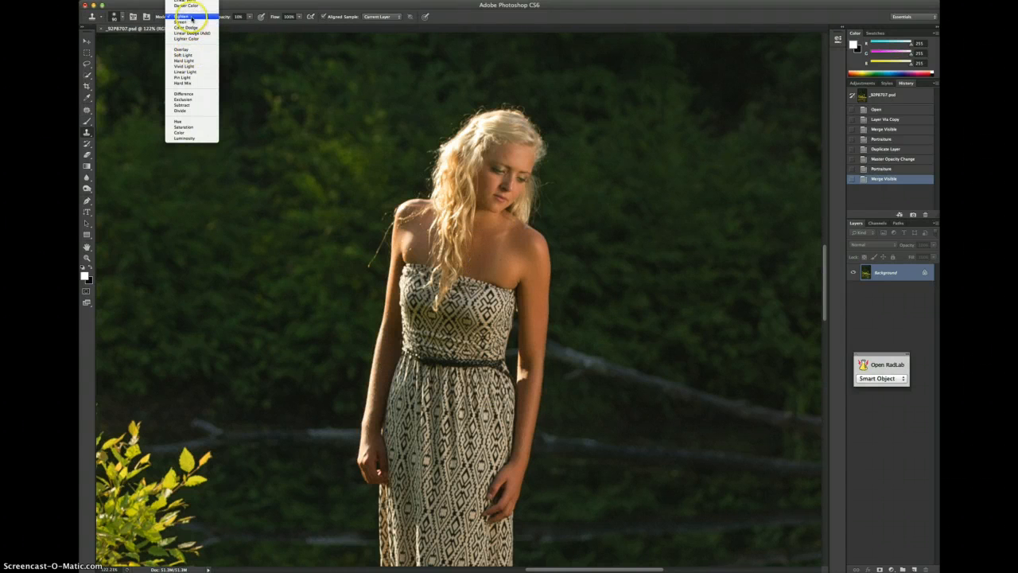
pyautogui.click(190, 6)
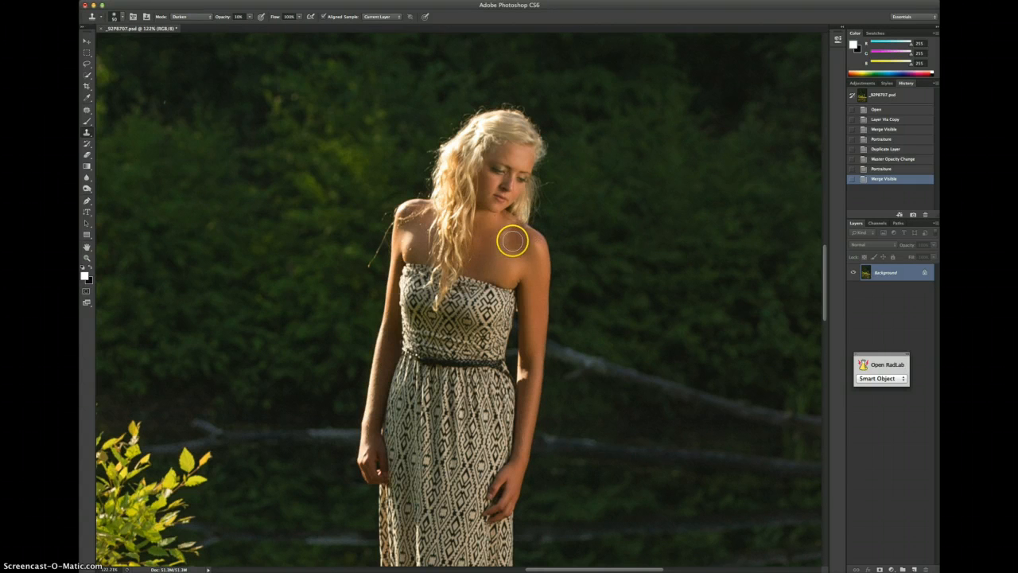
# Step: Patch the uneven areas on the woman's chest with clean skin nearby using the Patch tool, and clear the selection
pyautogui.press('j')
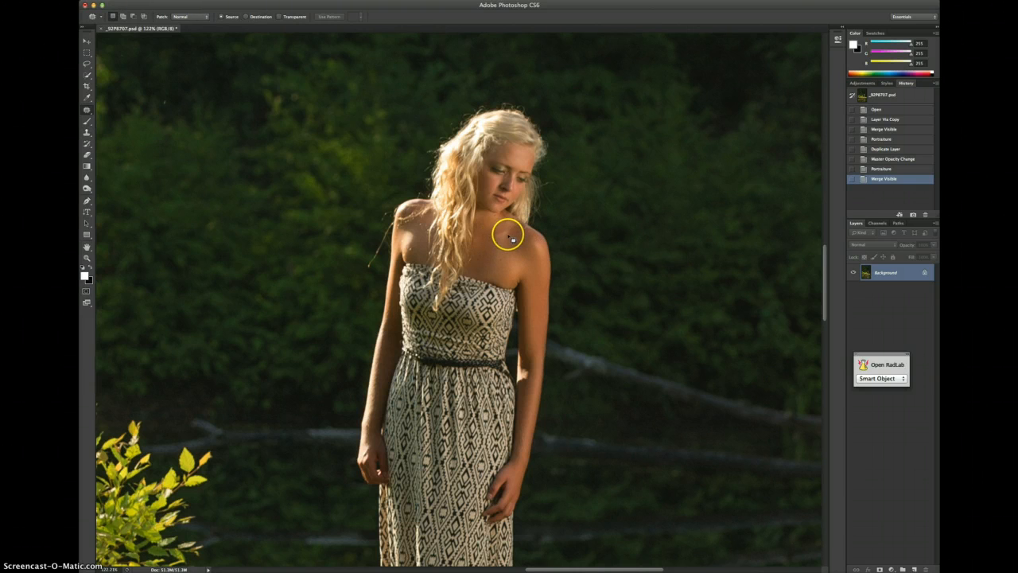
pyautogui.moveTo(502, 255)
pyautogui.mouseDown()
pyautogui.moveTo(515, 249)
pyautogui.moveTo(504, 233)
pyautogui.mouseUp()
pyautogui.hotkey('ctrl', 'd')
pyautogui.hotkey('ctrl', 'd')
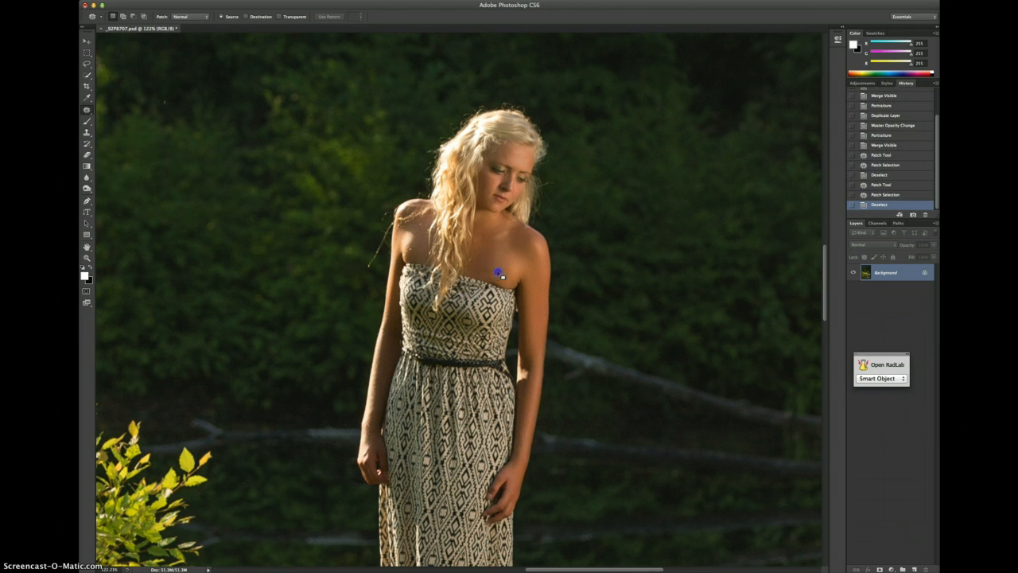
pyautogui.moveTo(498, 274)
pyautogui.mouseDown()
pyautogui.moveTo(496, 241)
pyautogui.moveTo(507, 253)
pyautogui.moveTo(510, 244)
pyautogui.moveTo(492, 249)
pyautogui.moveTo(515, 239)
pyautogui.moveTo(490, 259)
pyautogui.mouseUp()
pyautogui.click(565, 214)
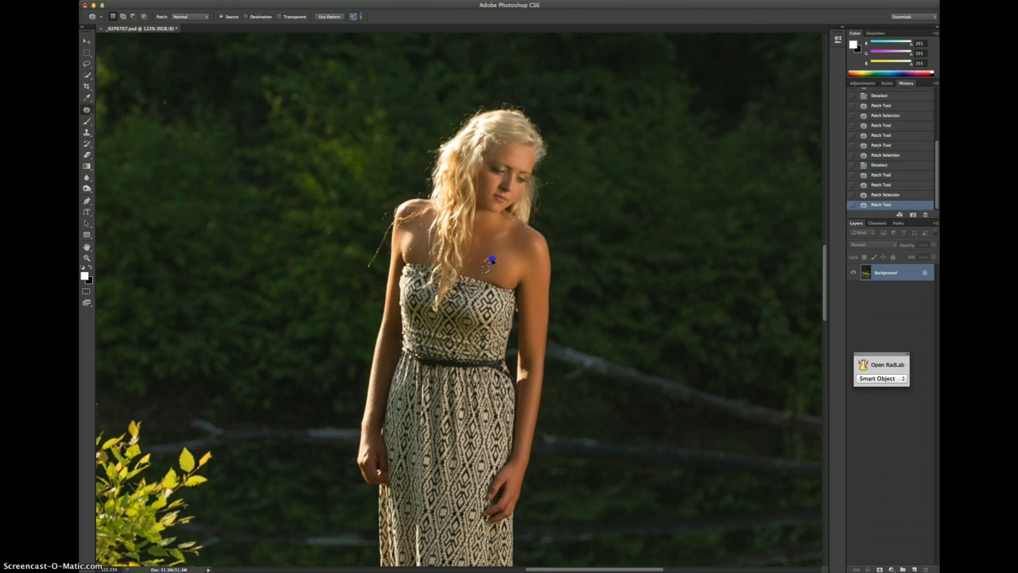
pyautogui.press('super+0')
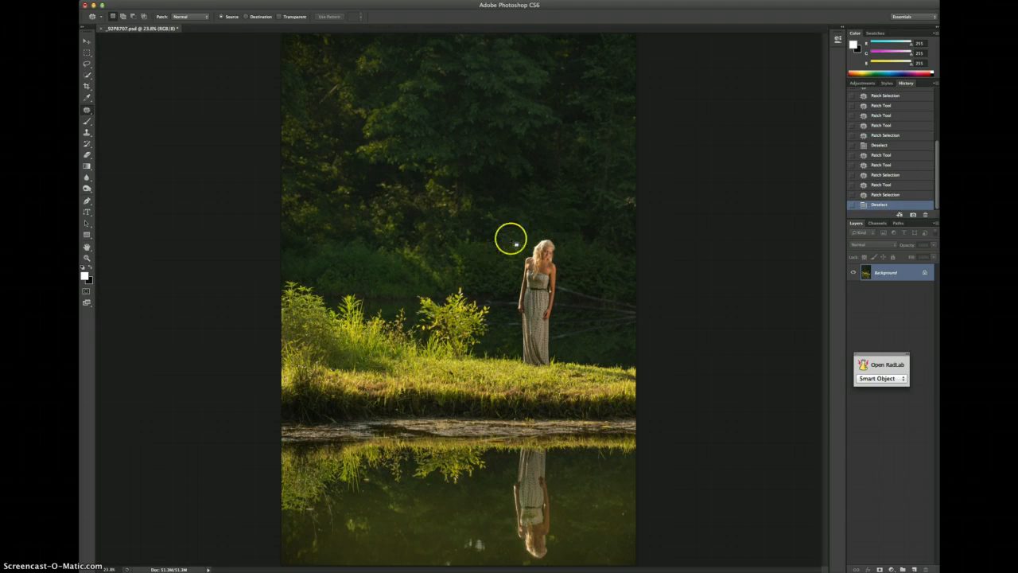
# Step: Open RadLab on the waterside photo, add the Sugar Rush and Oh, Snap! styles to the recipe and apply them
pyautogui.click(883, 364)
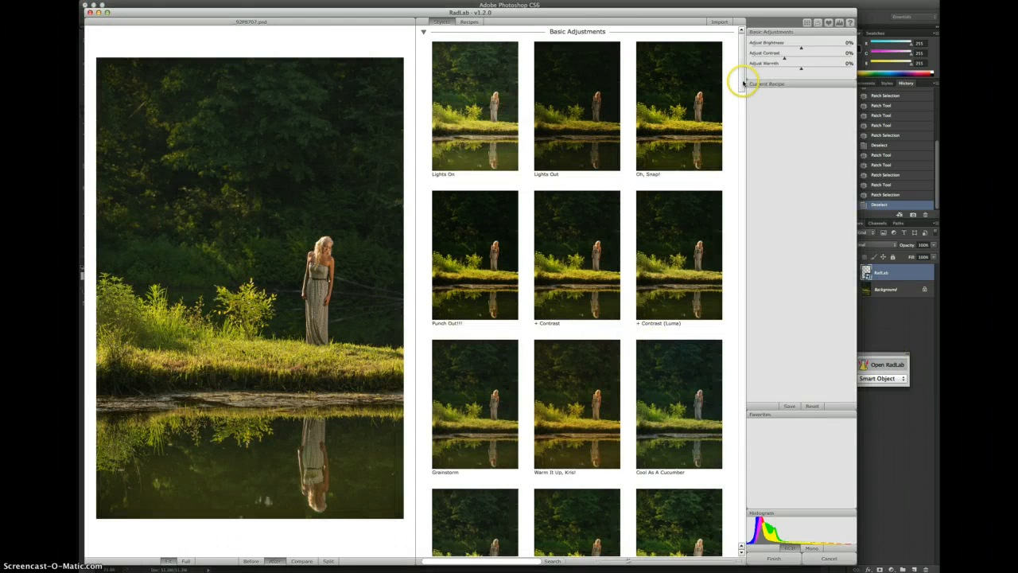
pyautogui.moveTo(743, 83); pyautogui.dragTo(733, 125)
pyautogui.click(580, 170)
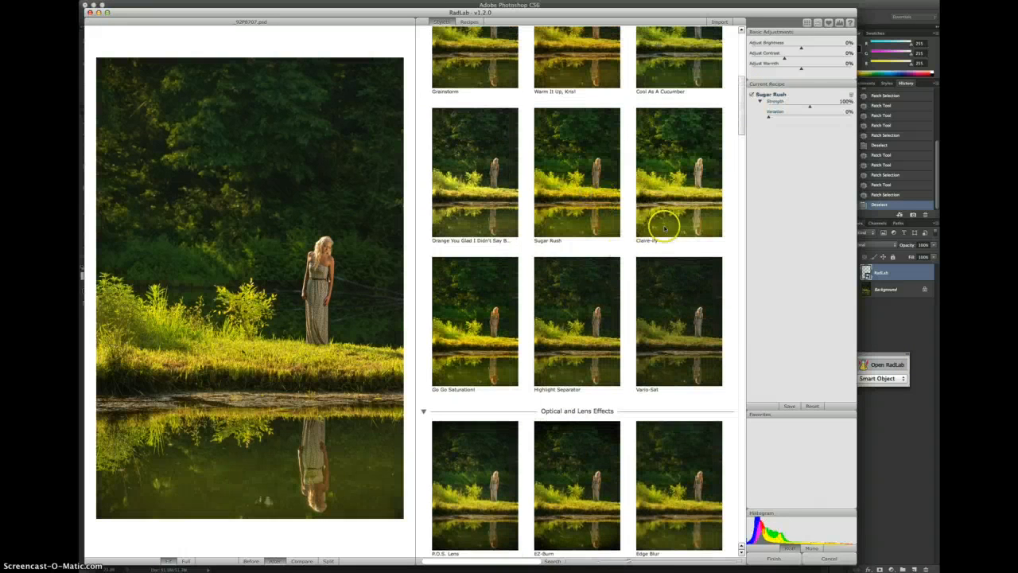
pyautogui.moveTo(741, 124); pyautogui.dragTo(738, 74)
pyautogui.click(690, 143)
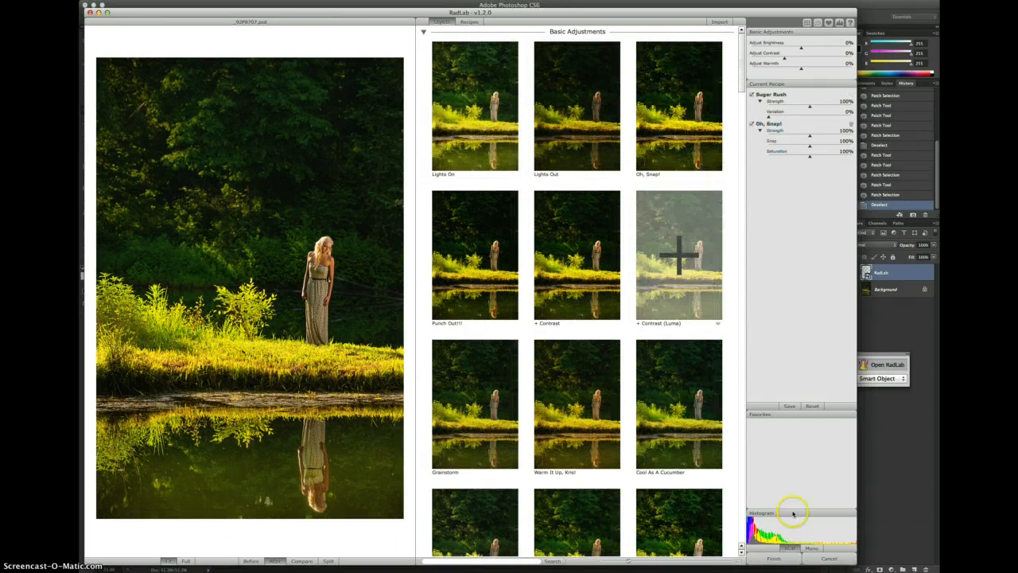
pyautogui.click(774, 558)
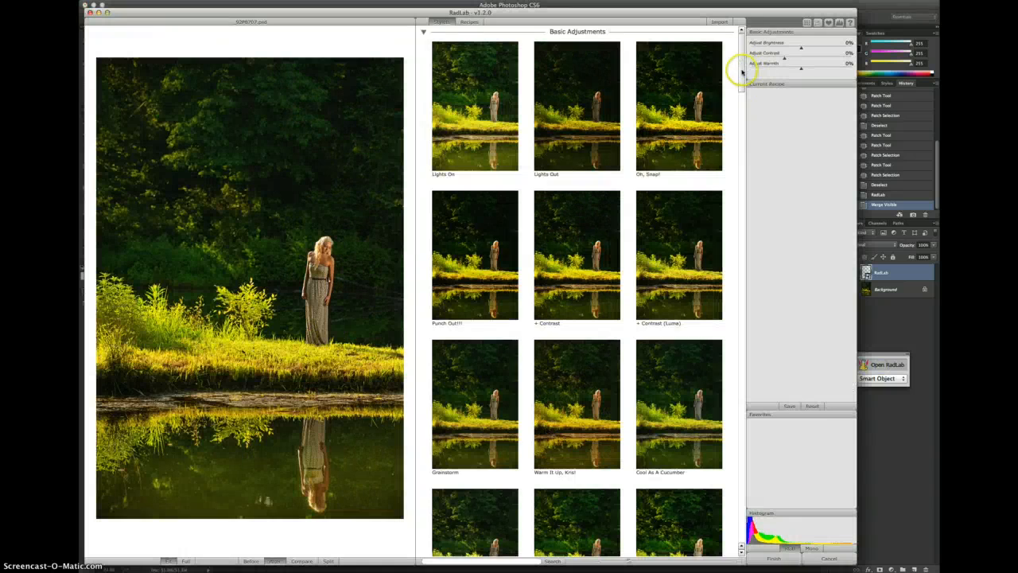
# Step: Apply the EZ-Burn style in RadLab to the waterside photo and merge the RadLab layer into the Background
pyautogui.moveTo(742, 72); pyautogui.dragTo(739, 116)
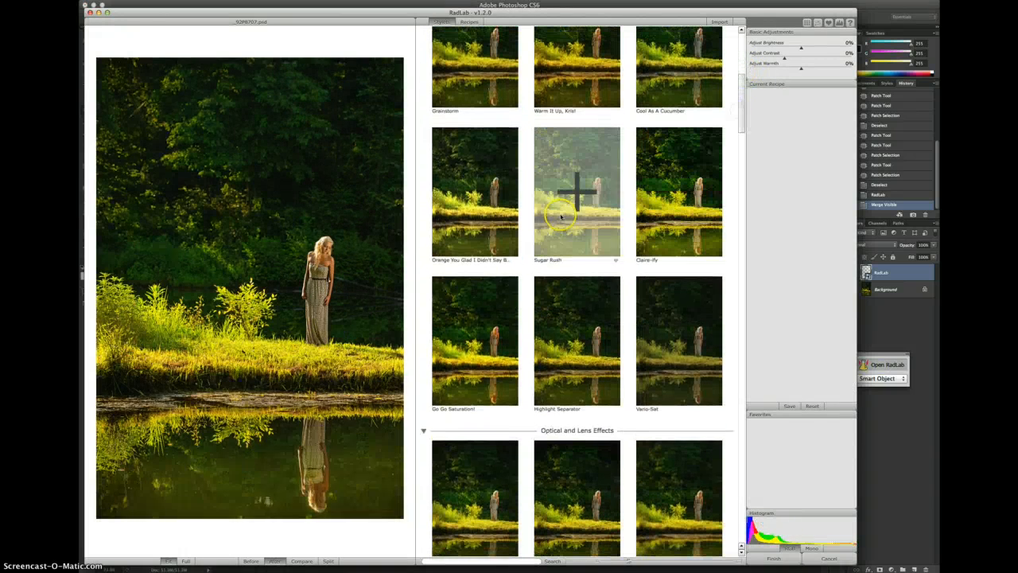
pyautogui.click(485, 461)
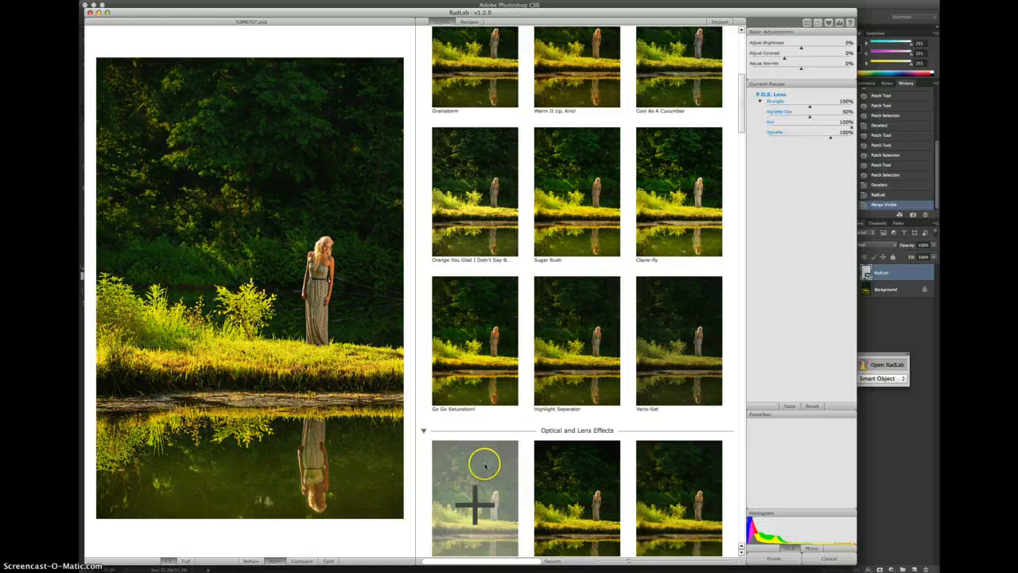
pyautogui.click(555, 477)
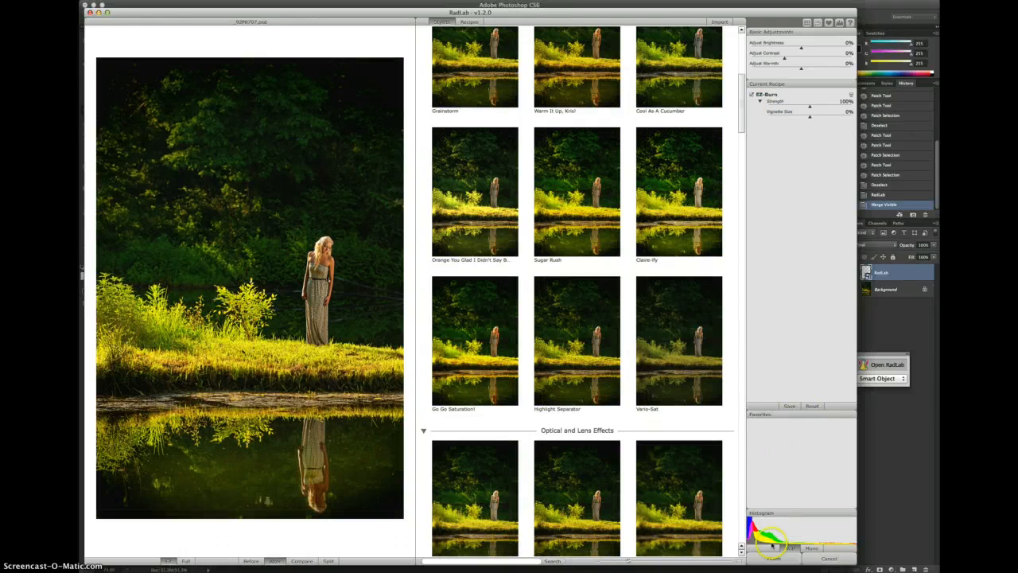
pyautogui.click(773, 559)
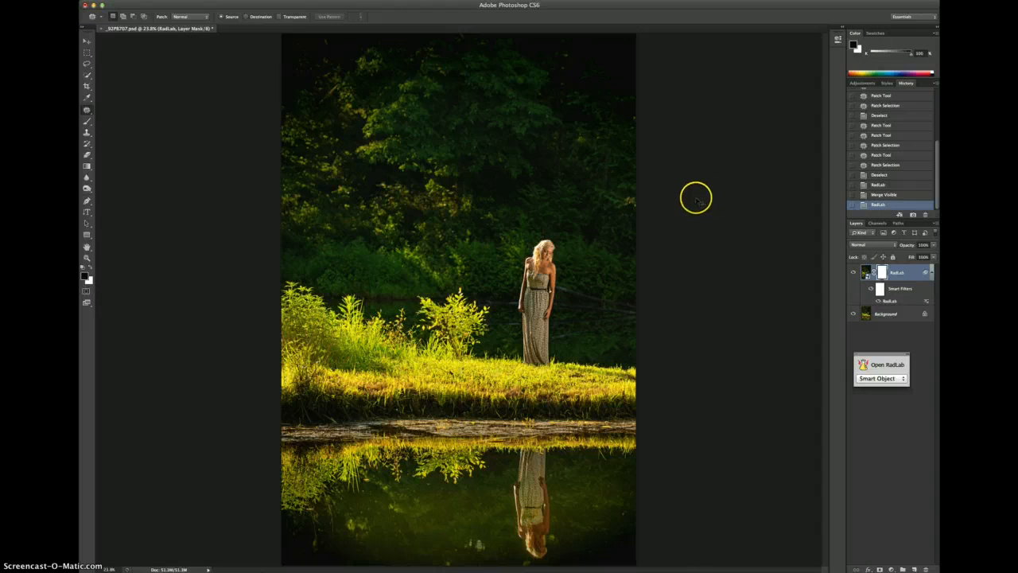
pyautogui.press('super+shift+e')
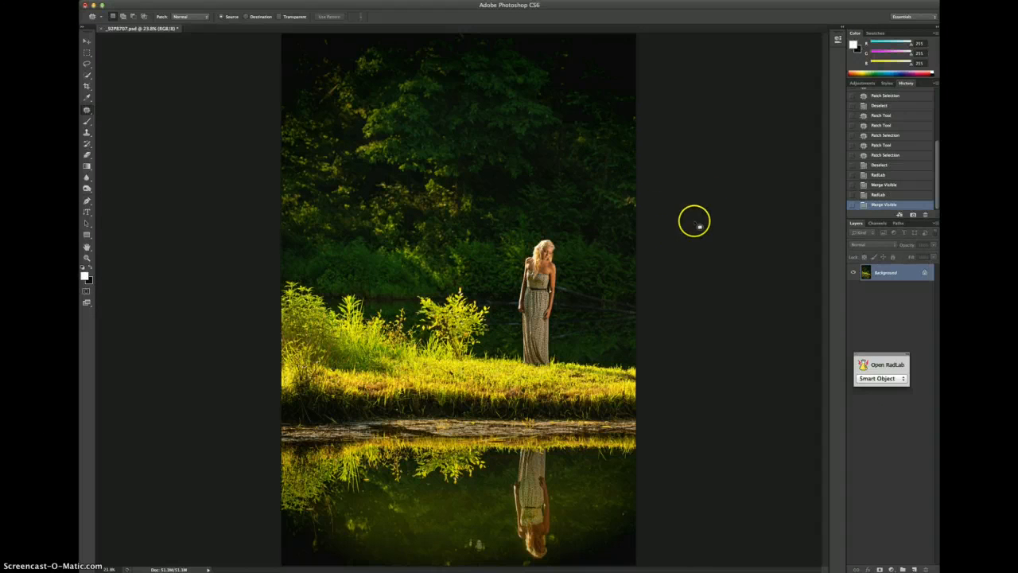
# Step: Apply bokeh texture 22 to the waterside photo with the Totally Rad Dirty Pictures filter, using Overlay at 50 opacity
pyautogui.click(167, 1)
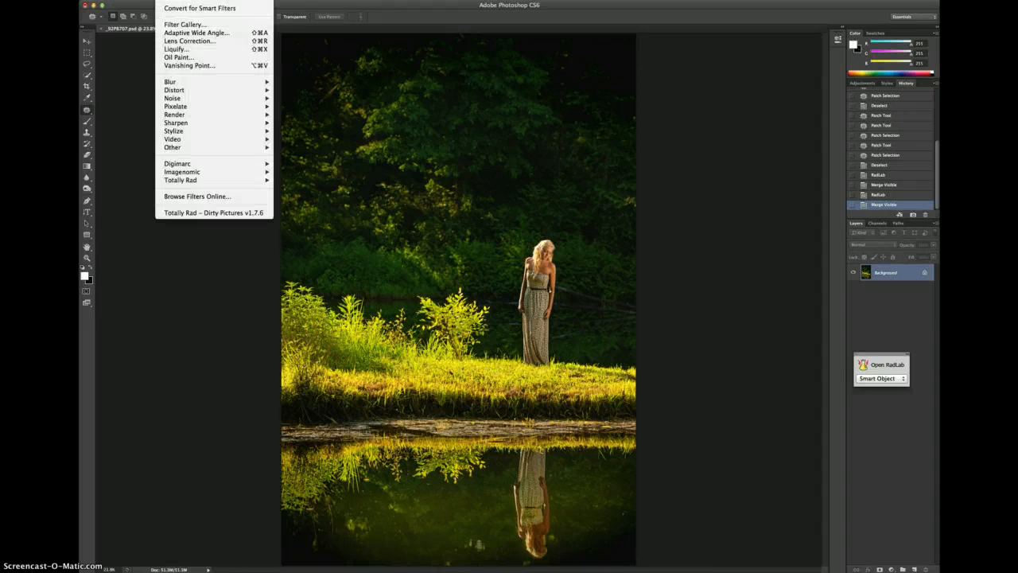
pyautogui.click(267, 205)
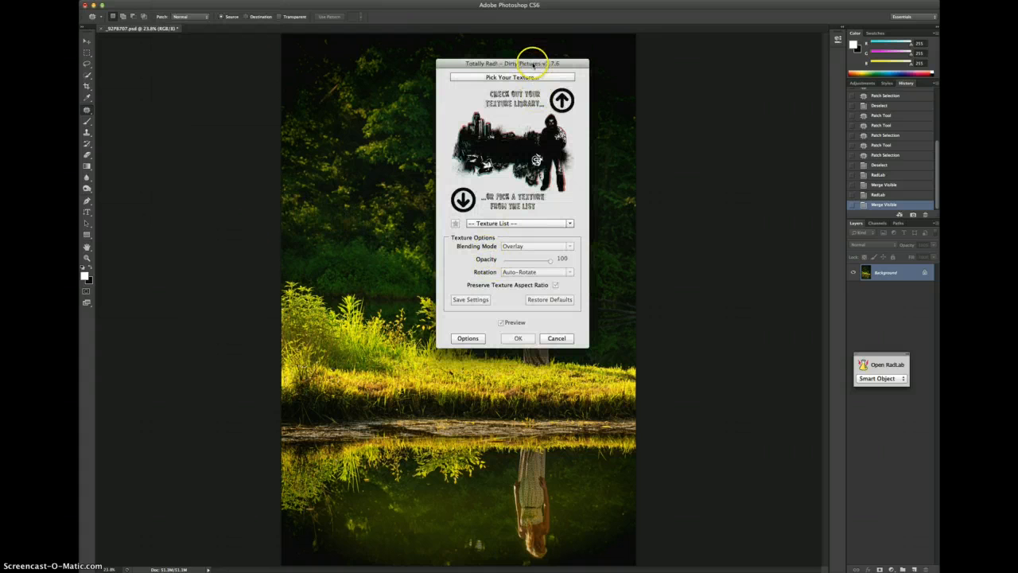
pyautogui.moveTo(534, 62); pyautogui.dragTo(617, 122)
pyautogui.click(582, 139)
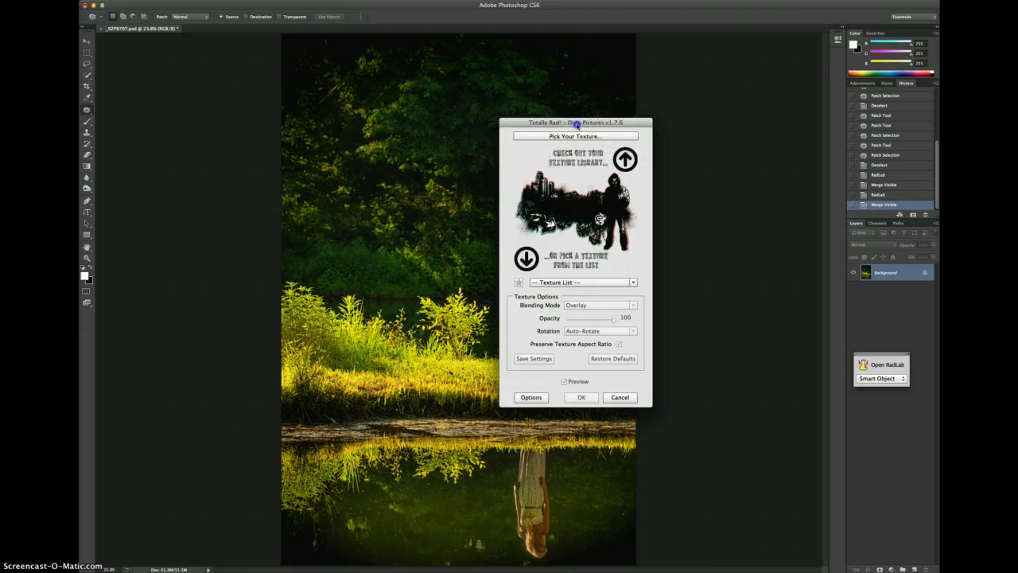
pyautogui.moveTo(576, 124); pyautogui.dragTo(572, 128)
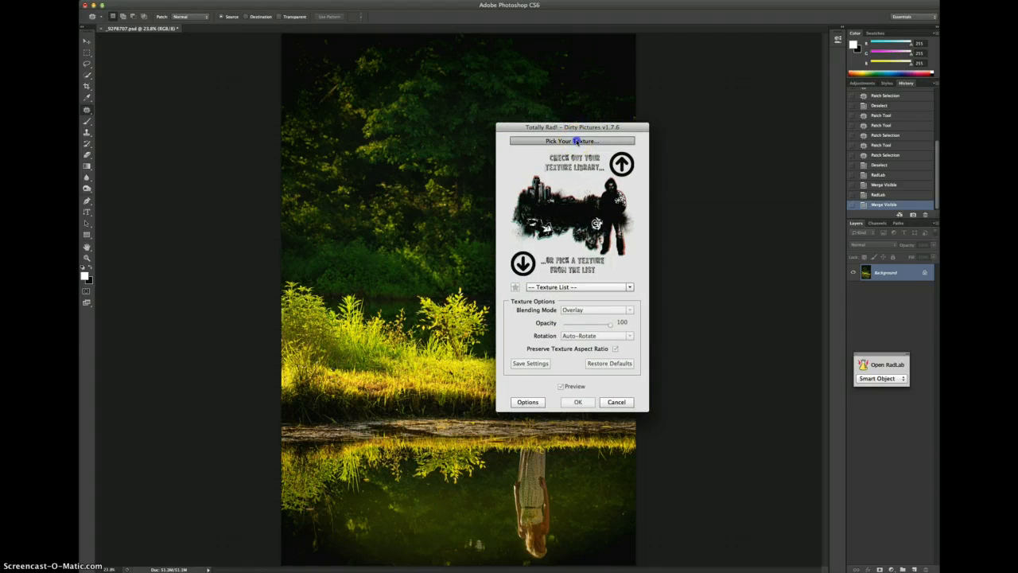
pyautogui.click(576, 141)
pyautogui.click(469, 143)
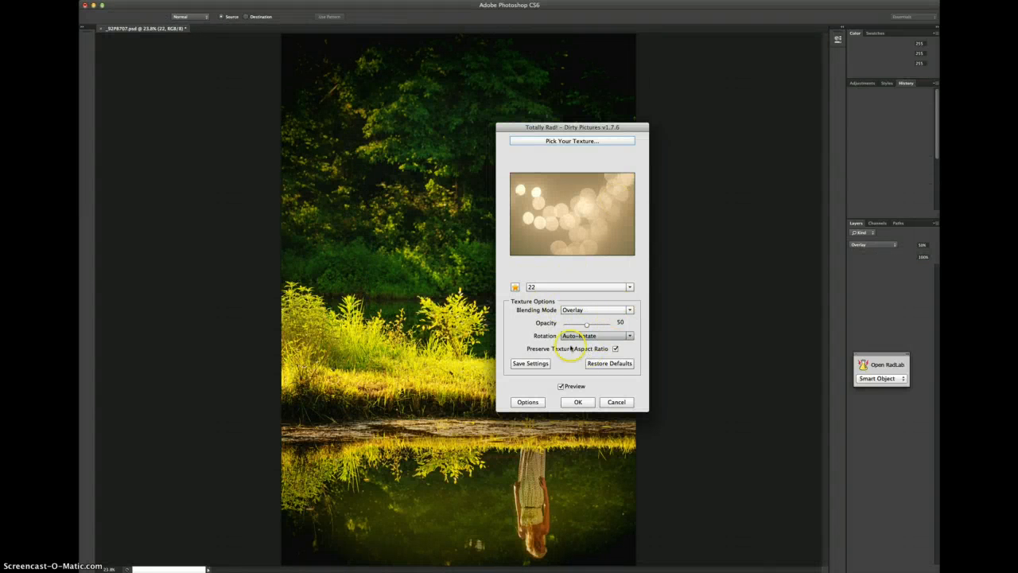
pyautogui.click(580, 402)
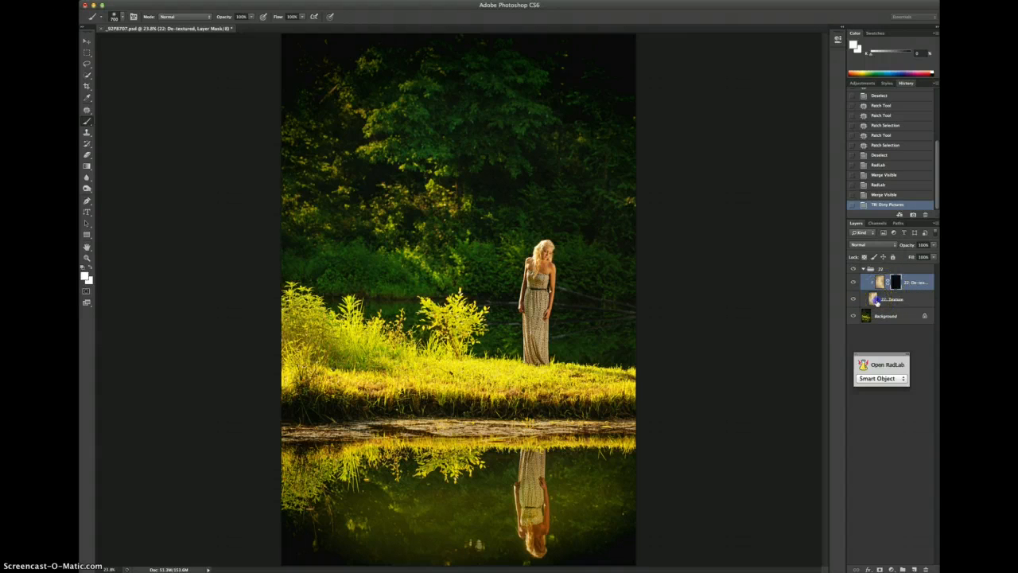
# Step: Set the 22: Texture layer's blending mode to Hard Light and paint white over the woman on the De-textured layer's mask
pyautogui.click(879, 300)
pyautogui.click(891, 247)
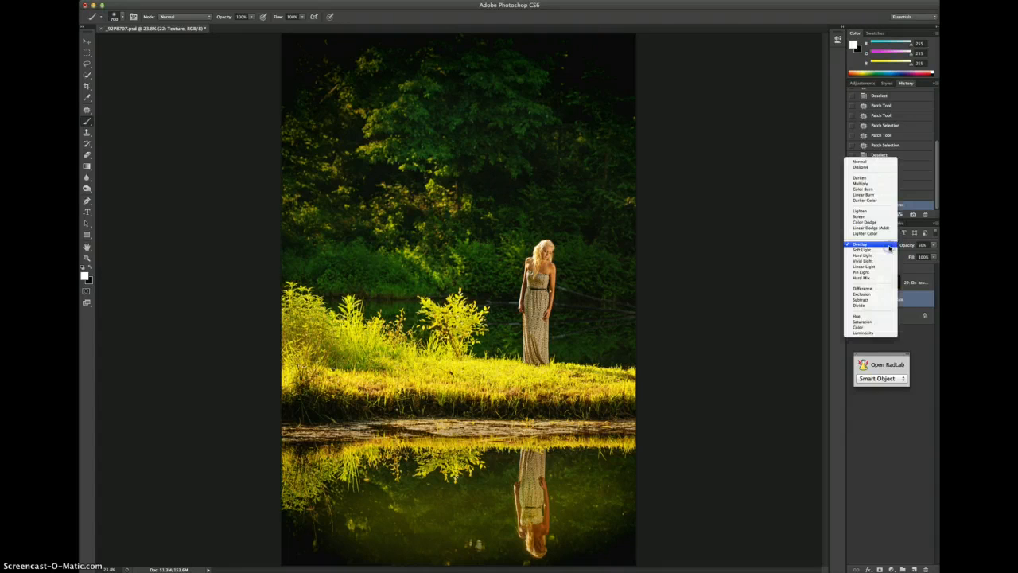
pyautogui.click(886, 257)
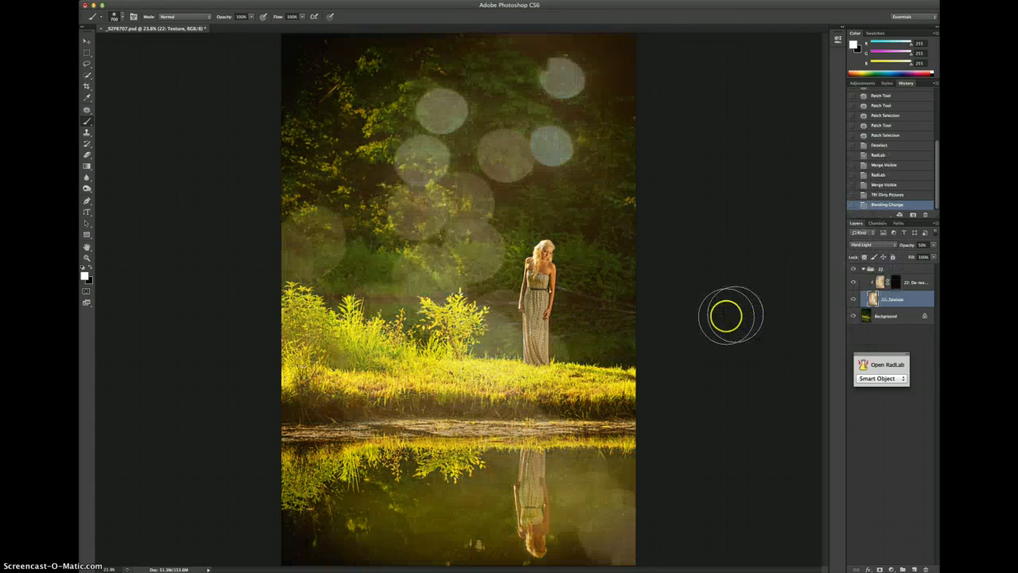
pyautogui.click(895, 282)
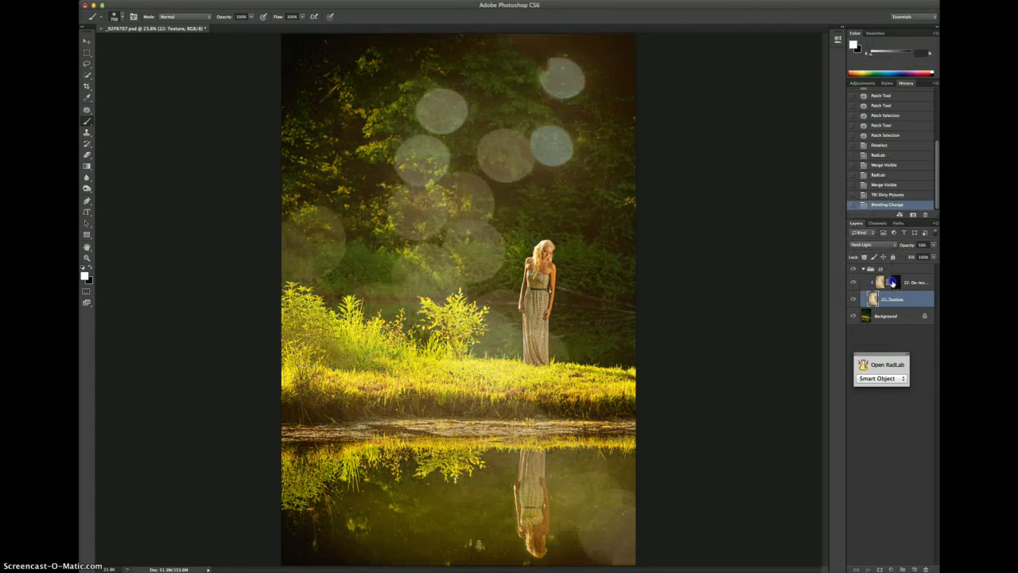
pyautogui.moveTo(537, 312)
pyautogui.mouseDown()
pyautogui.moveTo(533, 351)
pyautogui.moveTo(545, 257)
pyautogui.moveTo(536, 358)
pyautogui.moveTo(538, 280)
pyautogui.moveTo(534, 347)
pyautogui.moveTo(549, 280)
pyautogui.mouseUp()
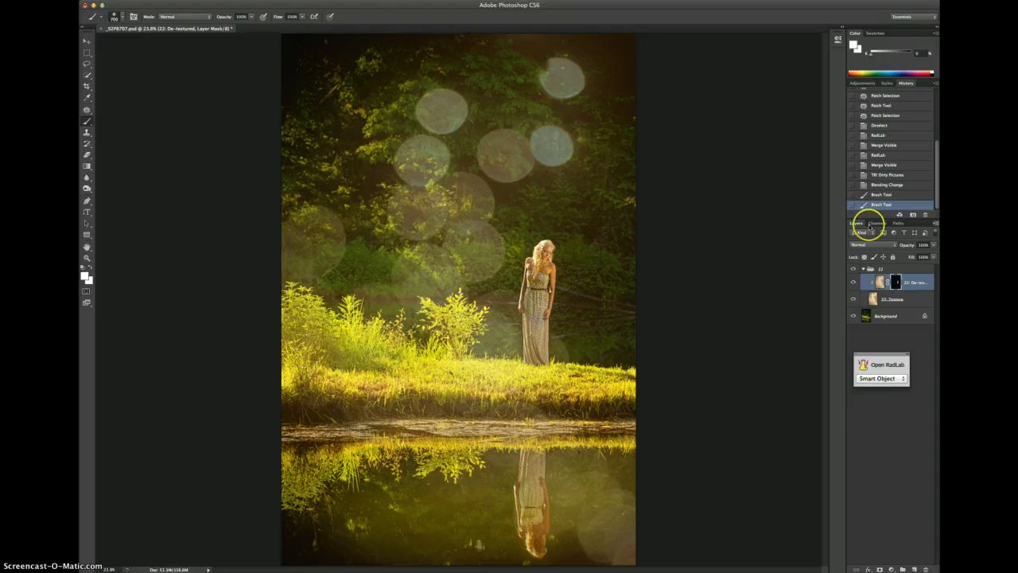
# Step: Lower the 22: Texture layer's fill to about 70% and merge all visible layers
pyautogui.click(887, 298)
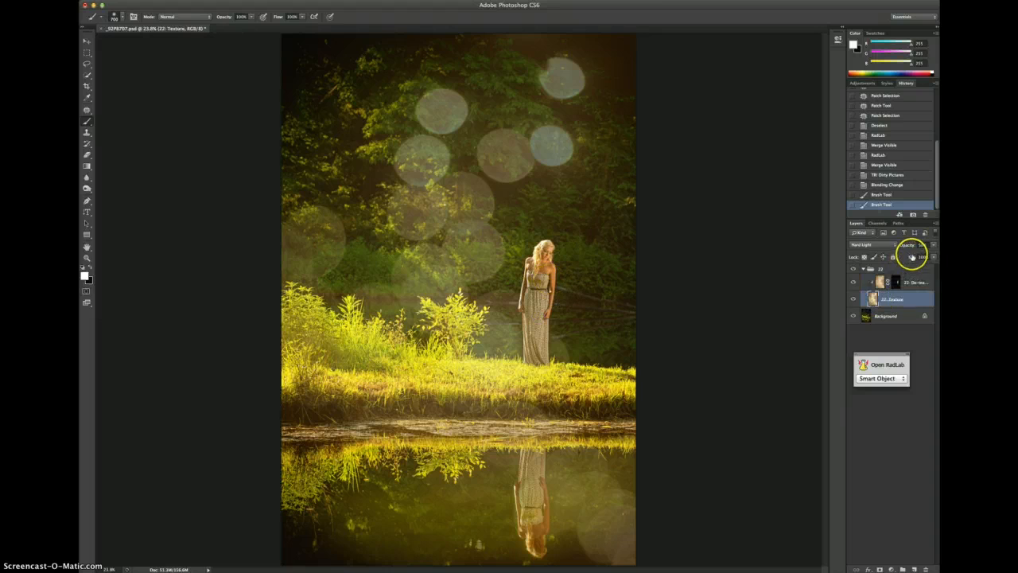
pyautogui.moveTo(907, 259); pyautogui.dragTo(907, 262)
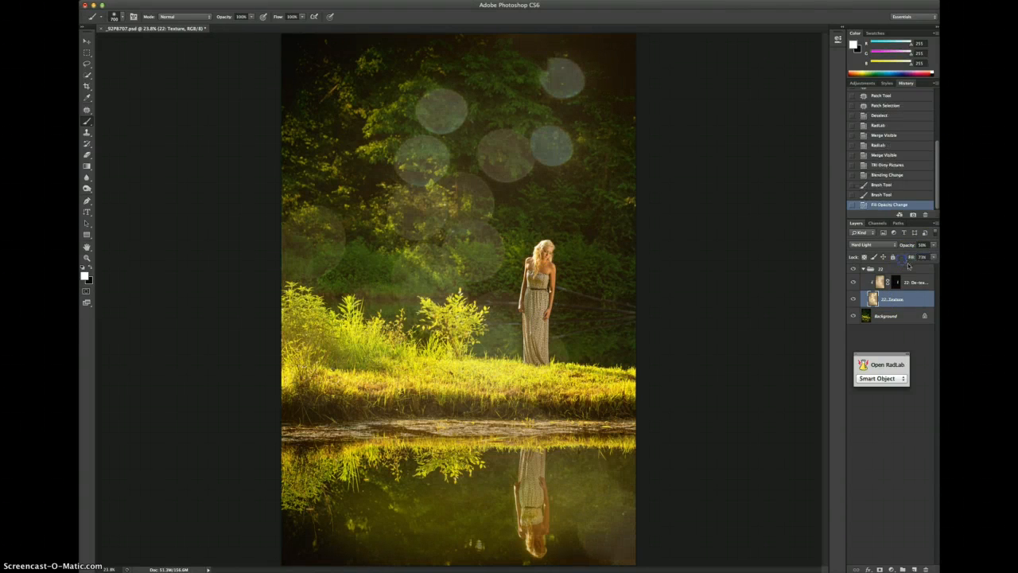
pyautogui.hotkey('ctrl', 'shift', 'e')
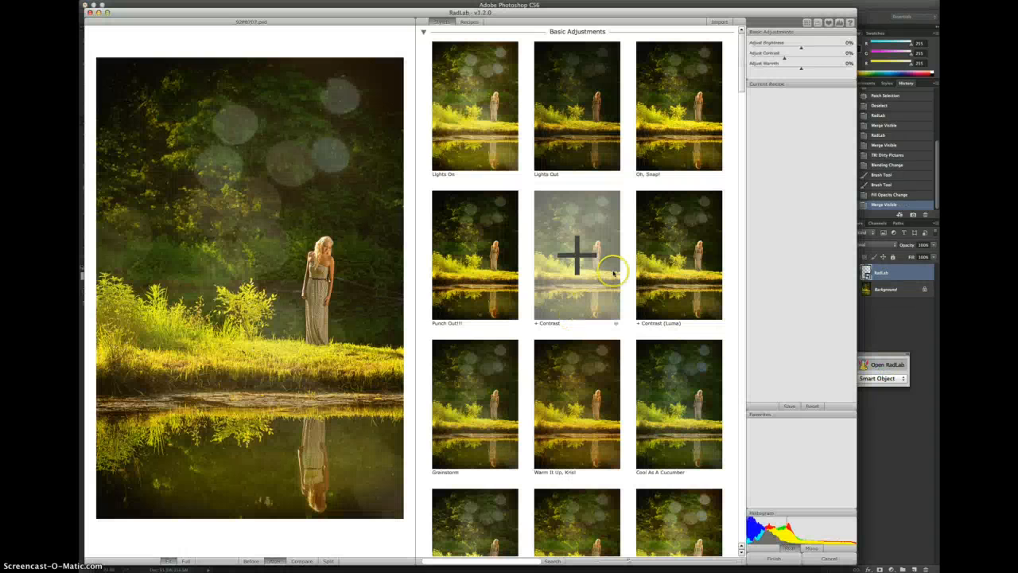
# Step: Apply the Oh, Snap! style to the textured waterside photo in RadLab and merge the visible layers
pyautogui.click(717, 117)
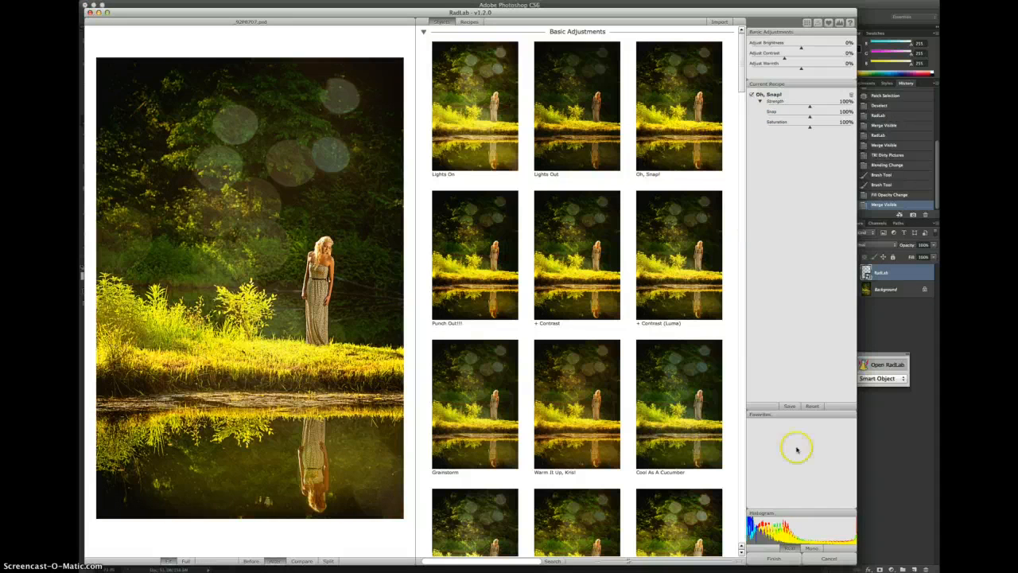
pyautogui.click(775, 559)
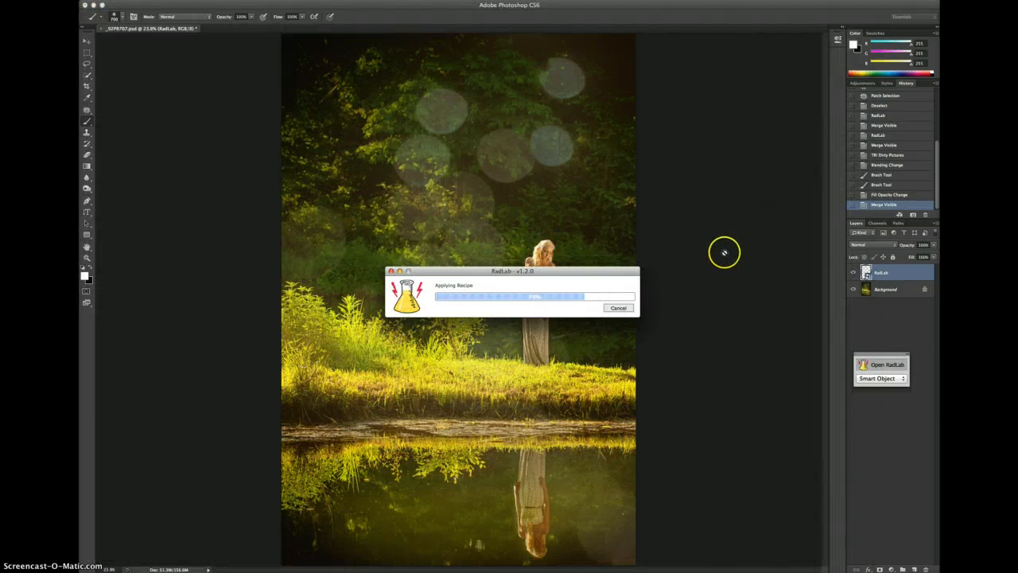
pyautogui.press('super+shift+e')
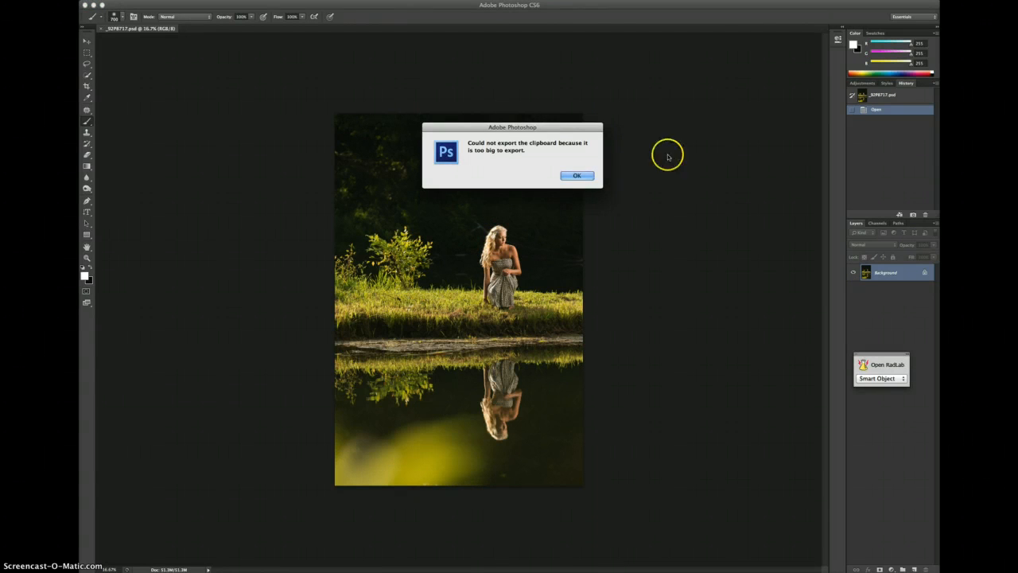
# Step: Dismiss the clipboard alert, switch to the -edit folder in Finder and show its files as a list
pyautogui.click(577, 175)
pyautogui.moveTo(939, 291); pyautogui.dragTo(540, 198)
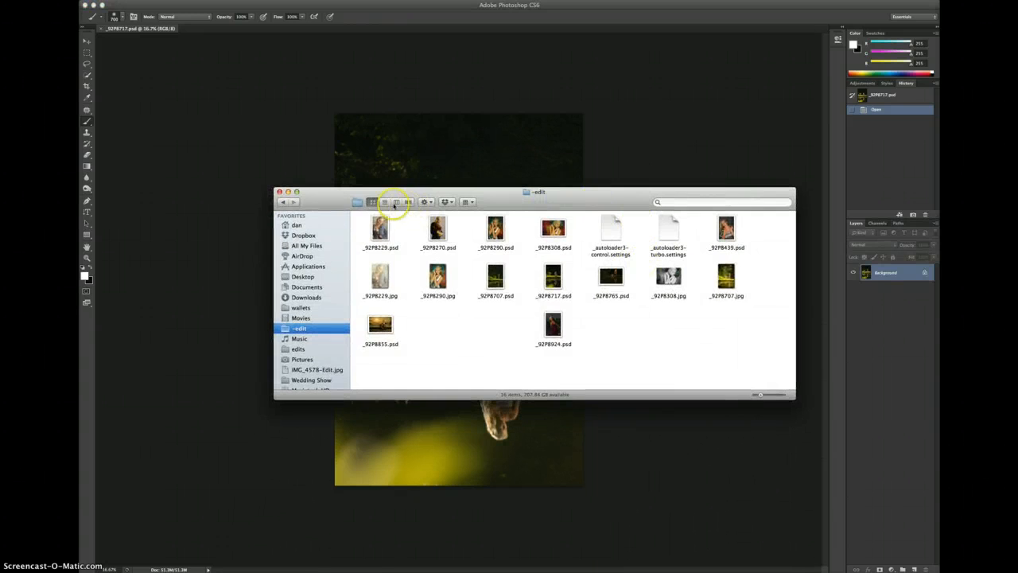
pyautogui.click(385, 202)
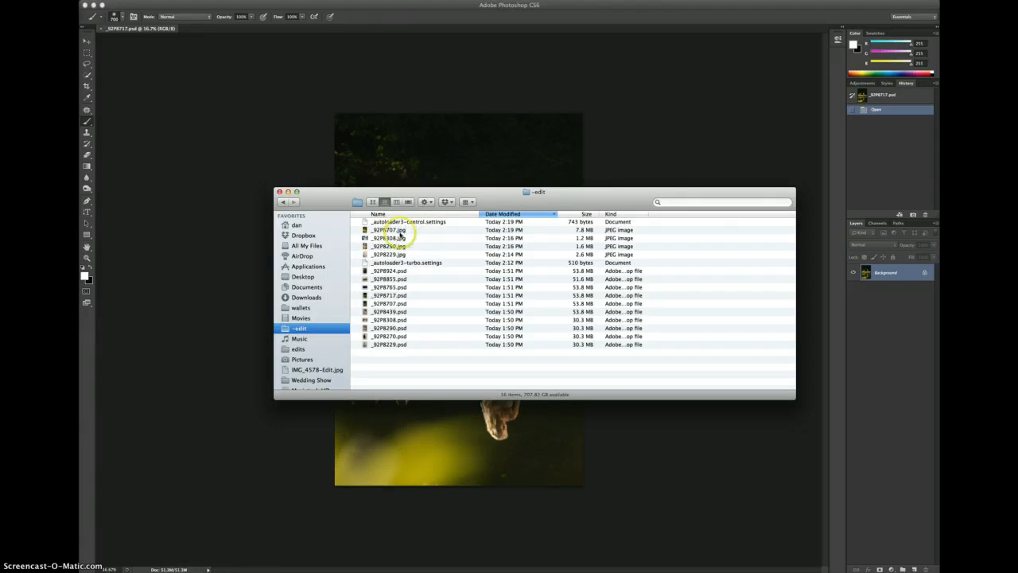
# Step: Select the four exported JPGs from _92P8707.jpg to _92P8229.jpg to review them, and close the Finder window
pyautogui.moveTo(369, 225); pyautogui.dragTo(369, 232)
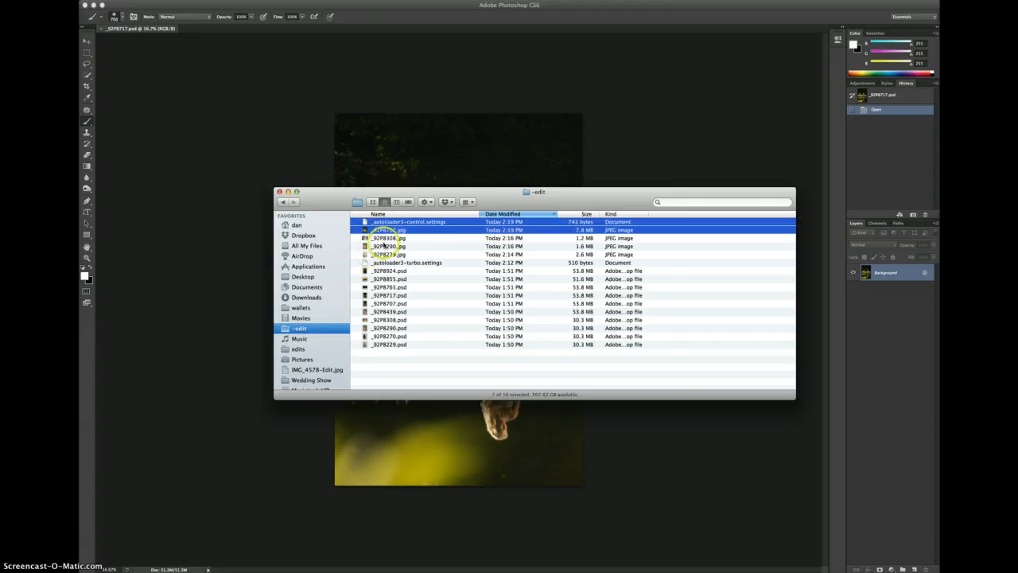
pyautogui.click(416, 246)
pyautogui.click(387, 232)
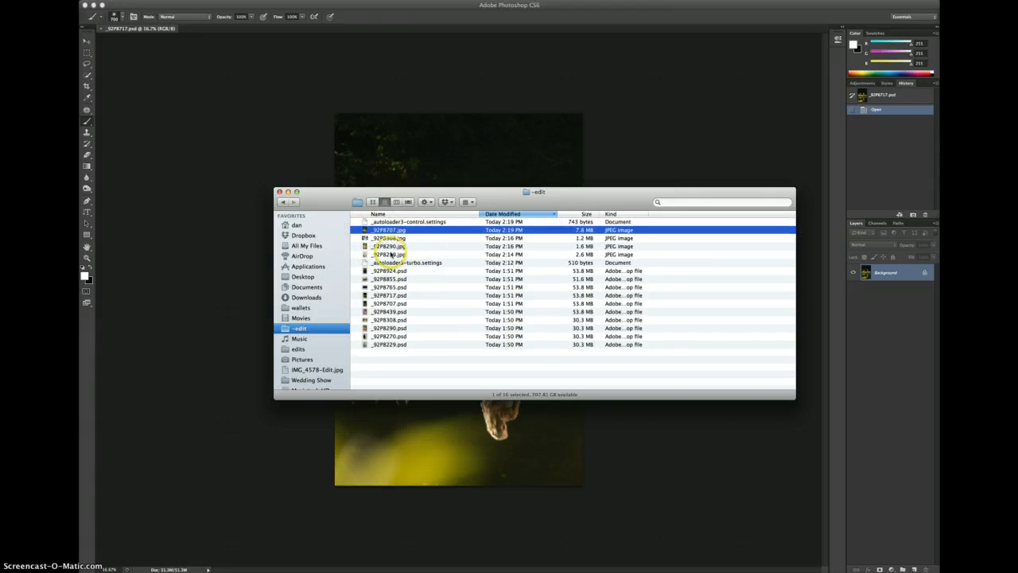
pyautogui.keyDown('shift'); pyautogui.click(381, 253); pyautogui.keyUp('shift')
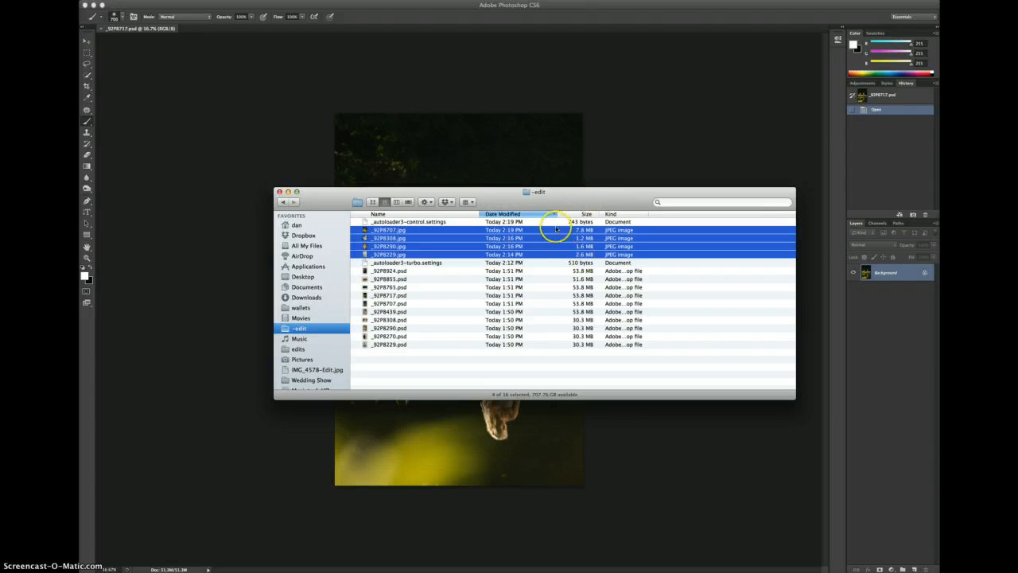
pyautogui.moveTo(570, 198); pyautogui.dragTo(678, 205)
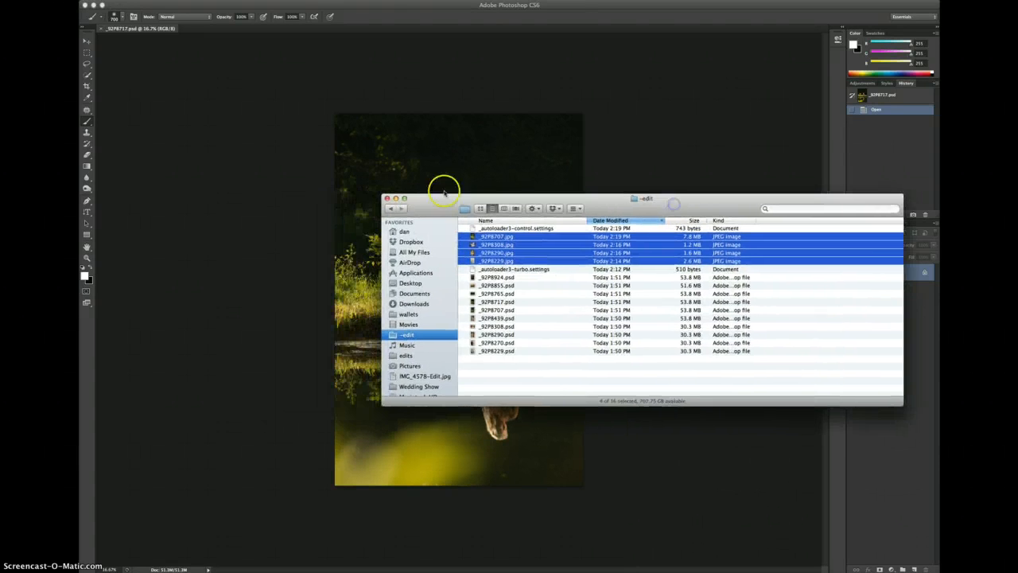
pyautogui.click(387, 200)
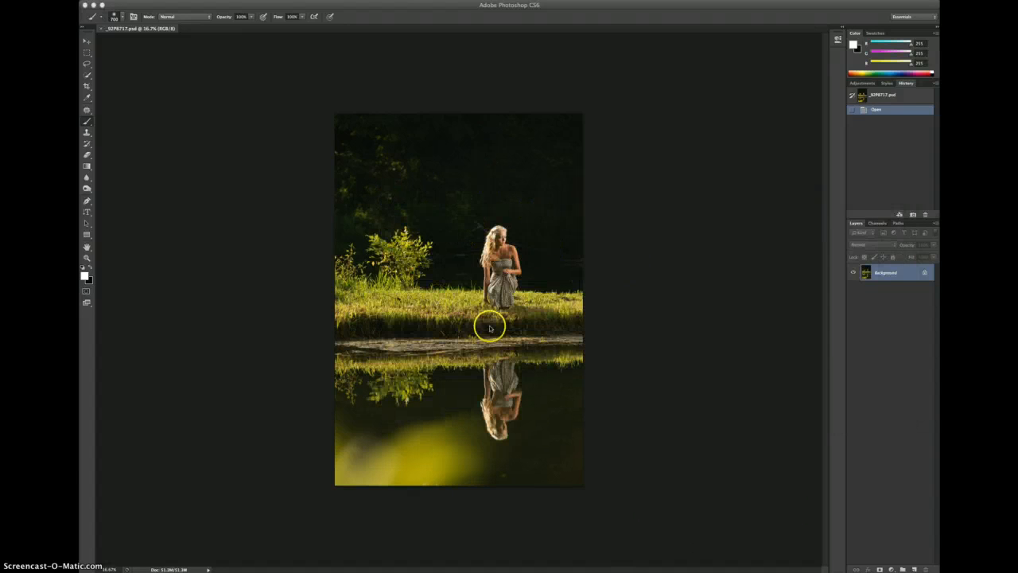